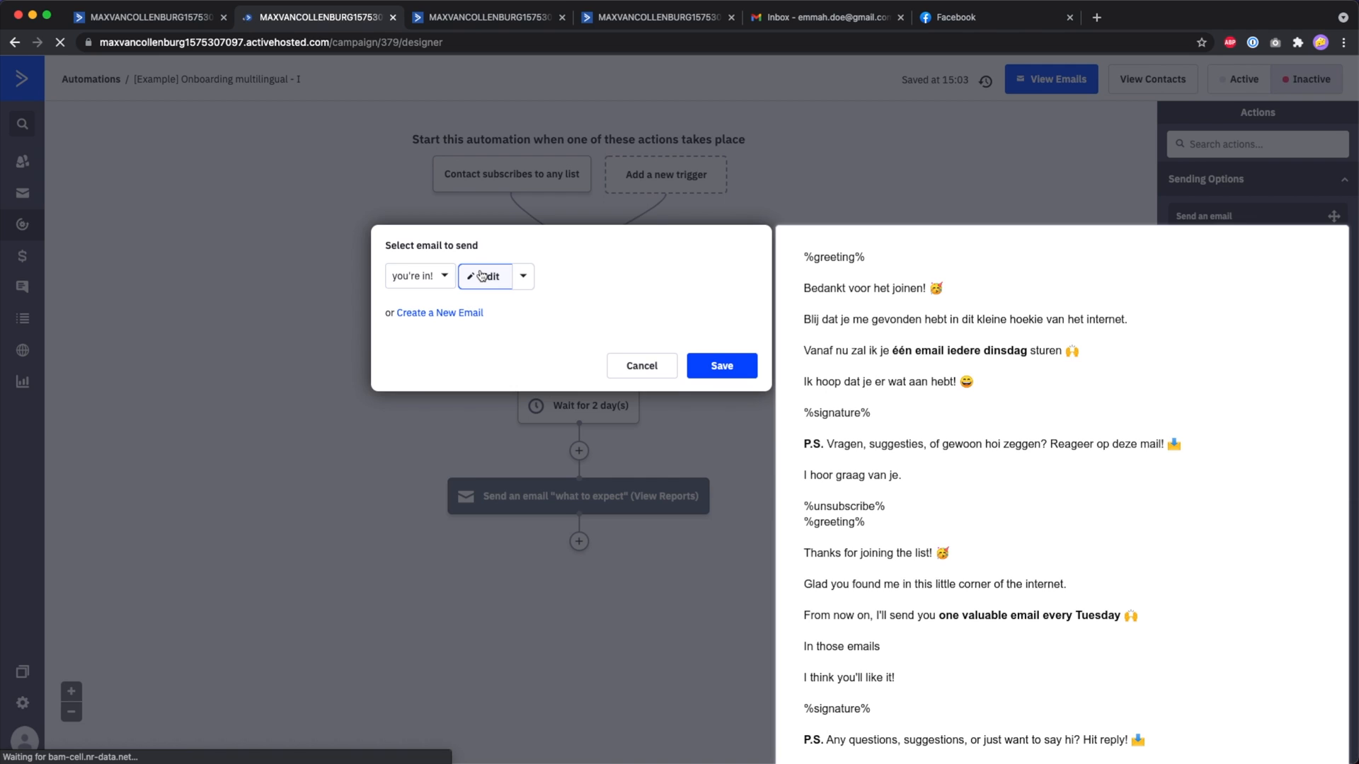
Open the 'you're in!' welcome email in the designer to view its Dutch and English blocks.
click(481, 275)
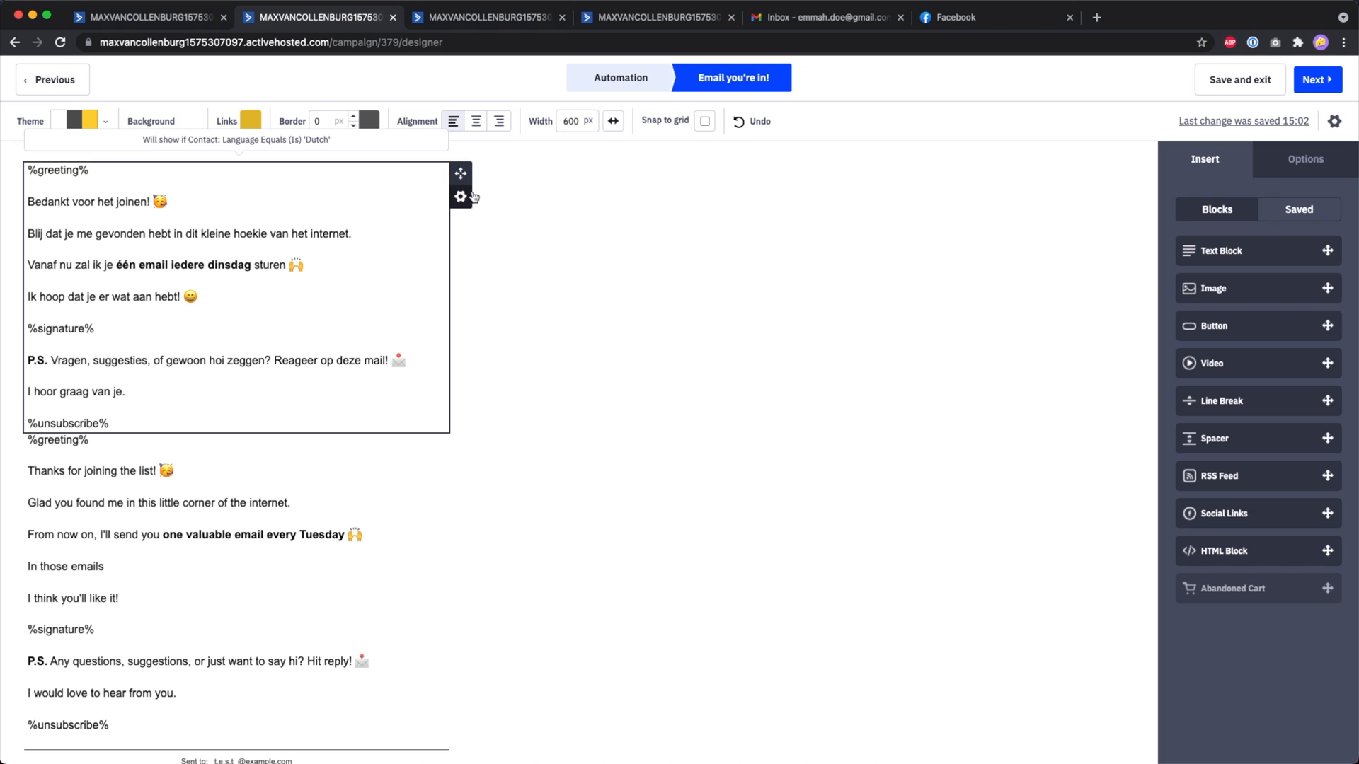
click(461, 199)
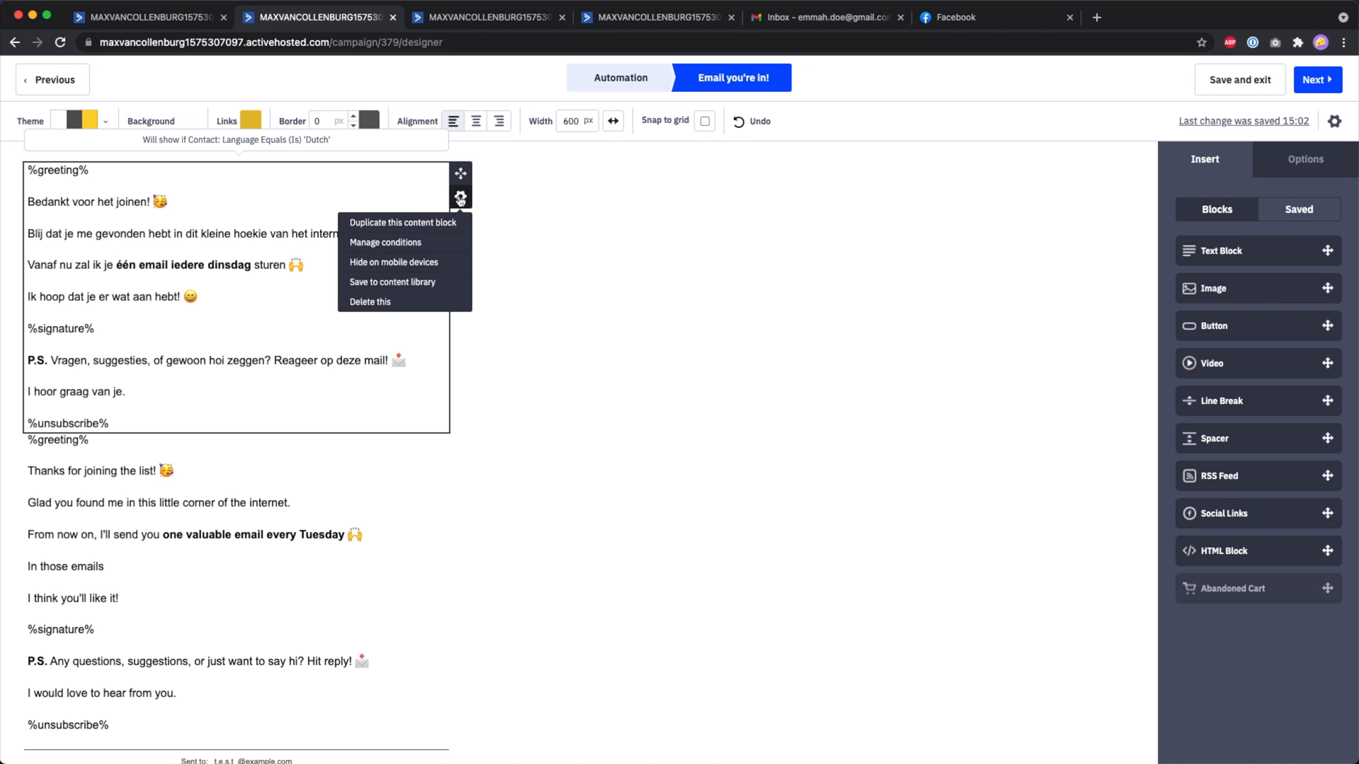
click(366, 242)
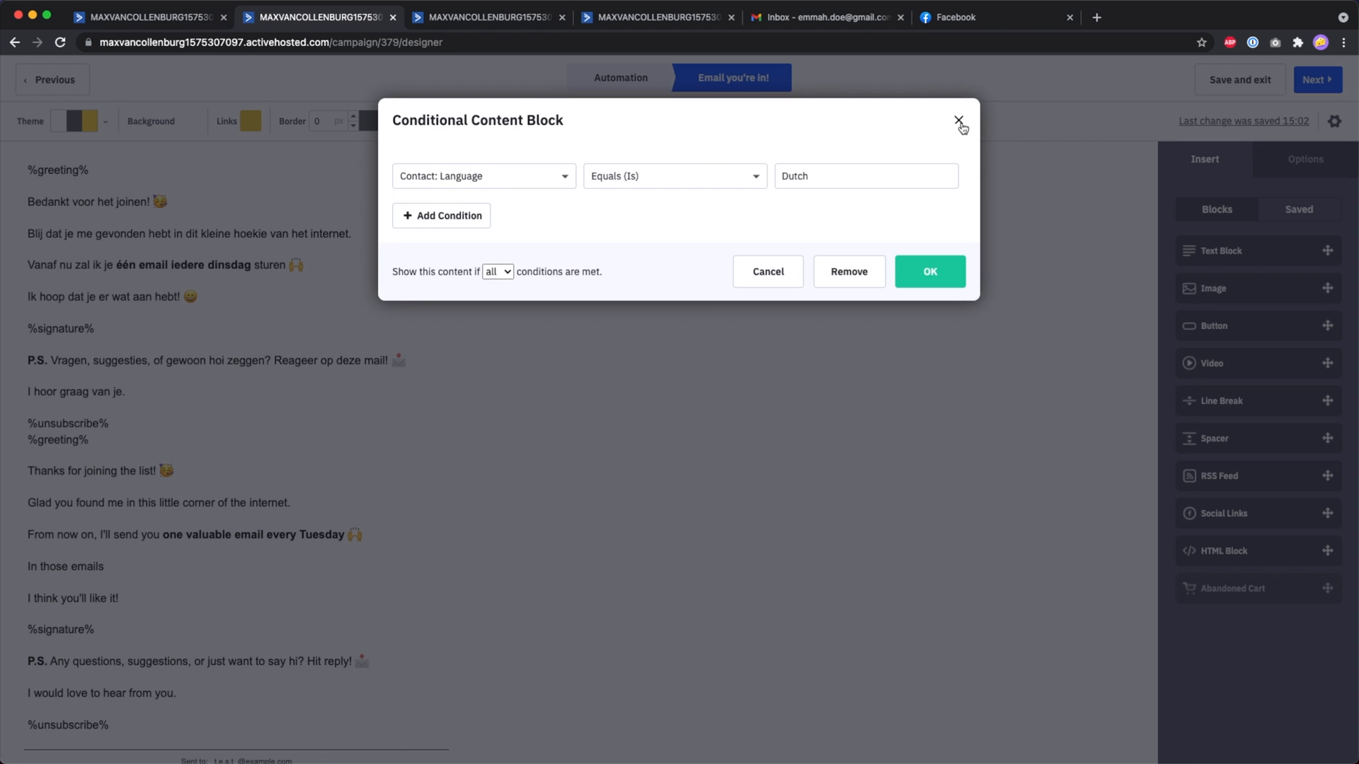
click(959, 121)
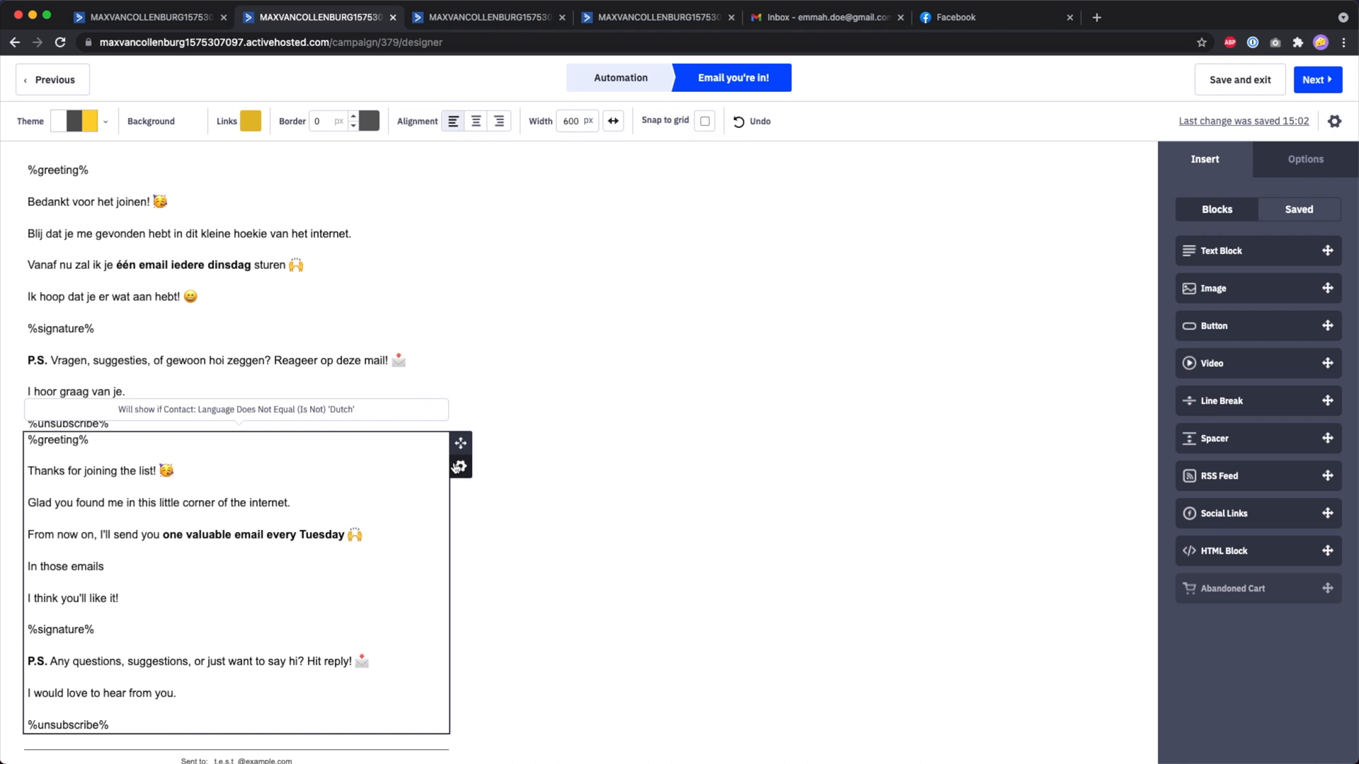
Set the English block's display condition to Language equals English.
click(461, 466)
click(385, 513)
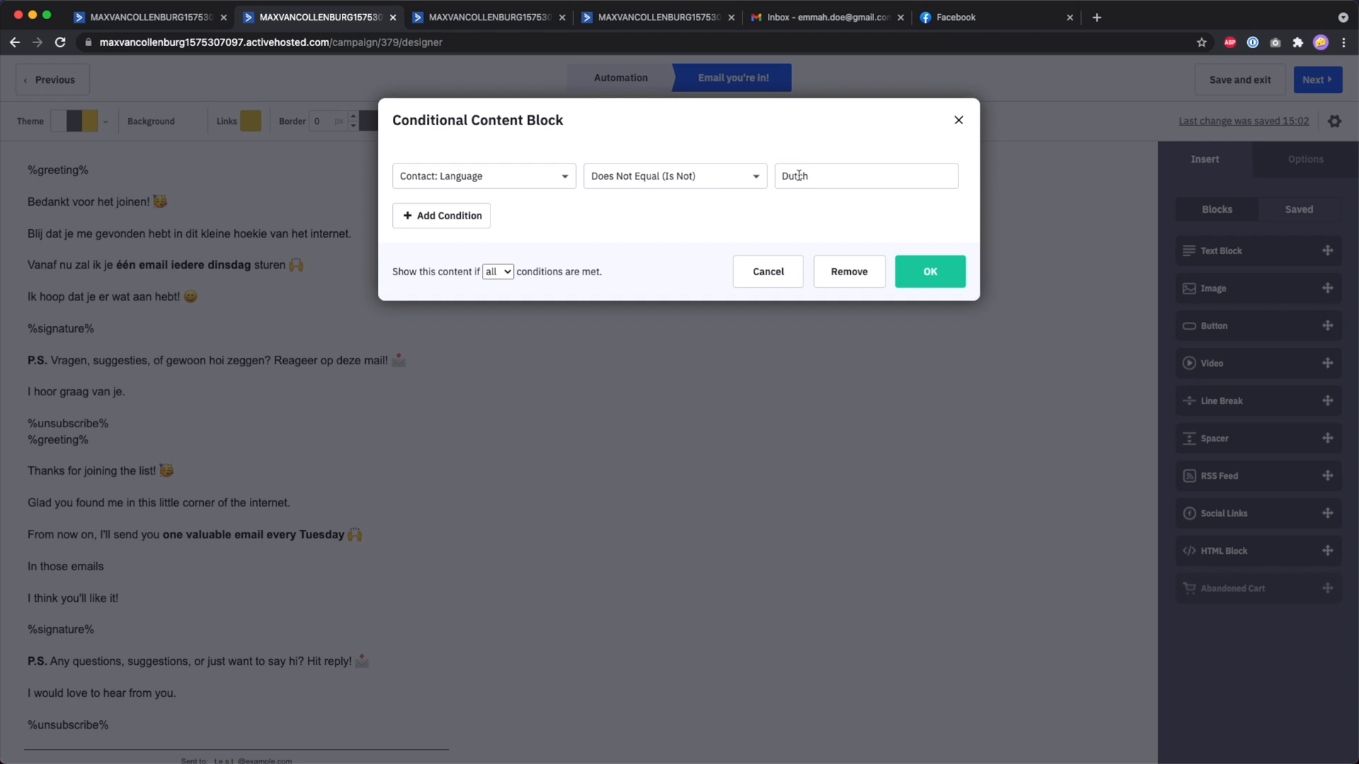
click(741, 179)
click(684, 164)
click(799, 178)
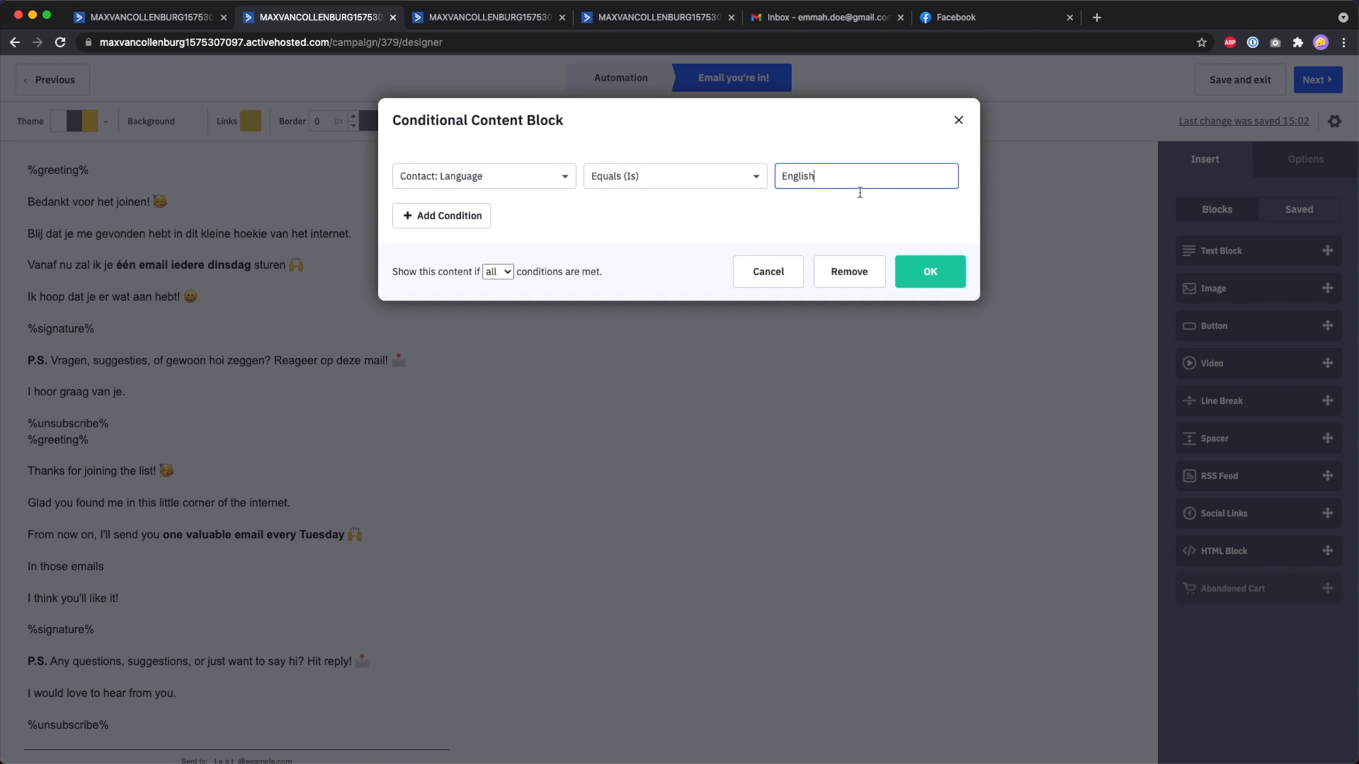
click(933, 269)
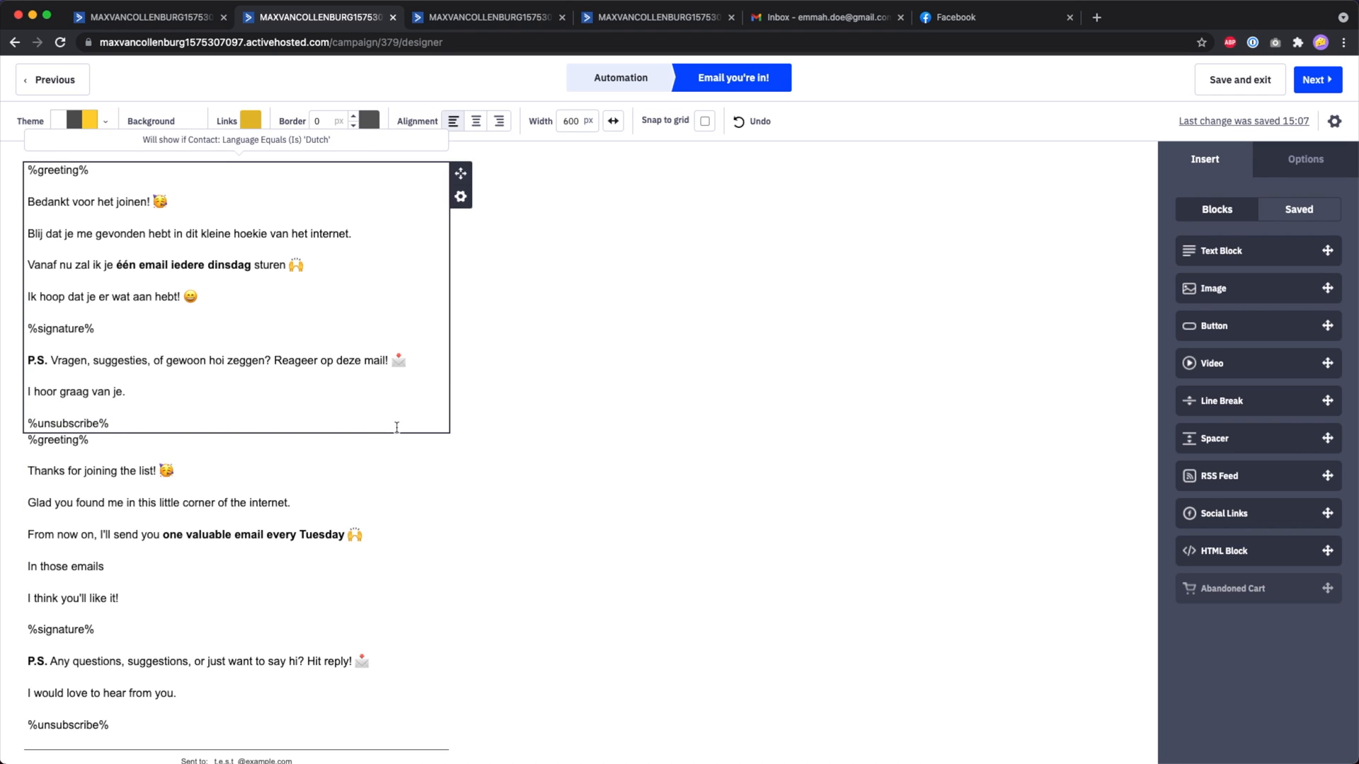
Change the English block's condition back to Language does not equal Dutch.
click(460, 466)
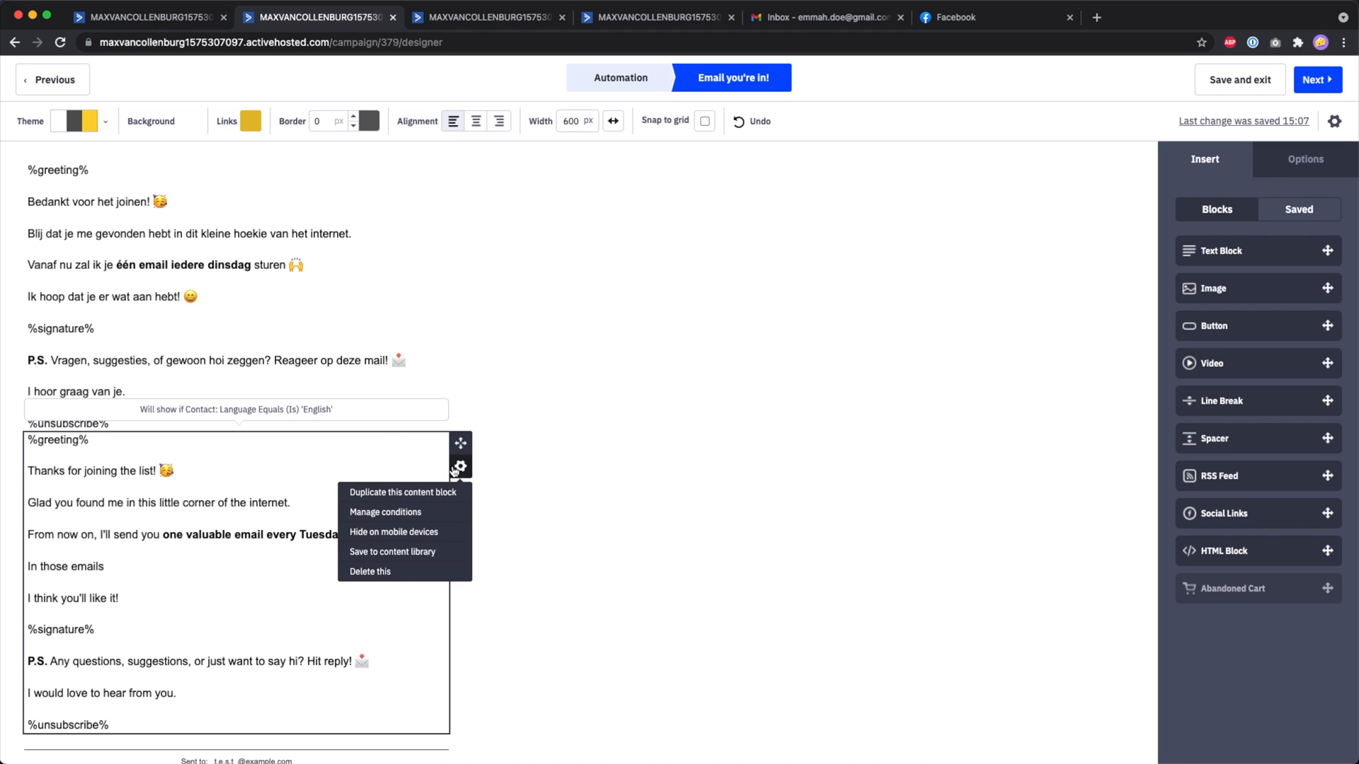
click(375, 515)
click(696, 177)
click(666, 191)
click(803, 176)
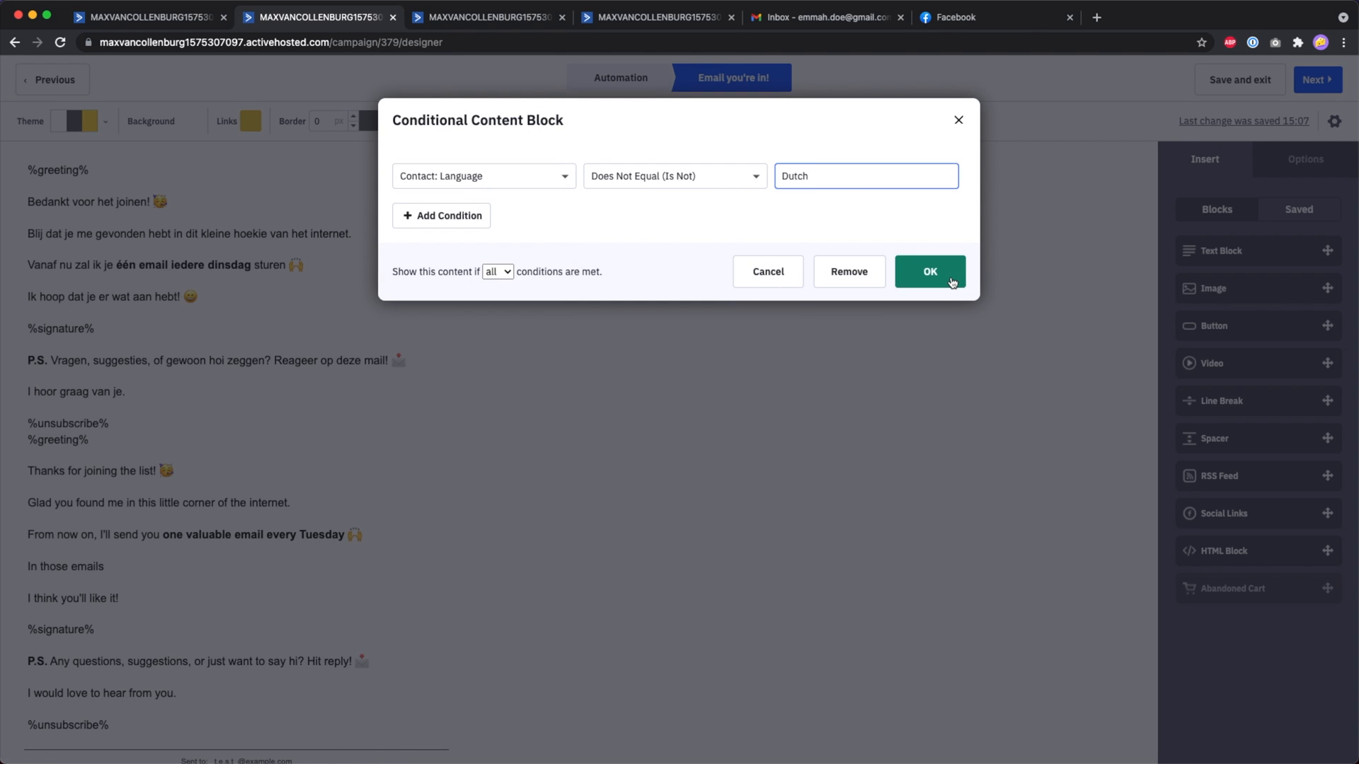
click(948, 277)
click(629, 21)
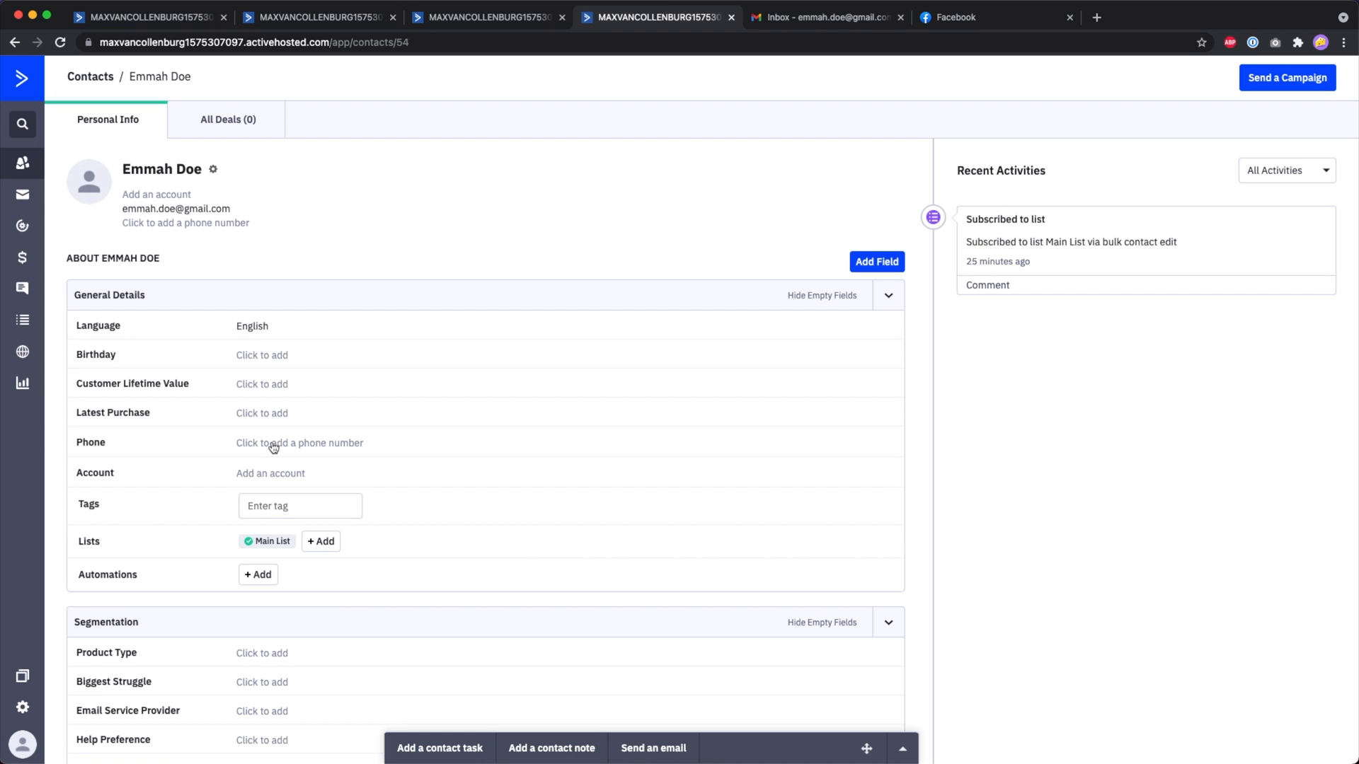
Change the test contact's Language to Dutch and save it.
click(244, 330)
click(282, 372)
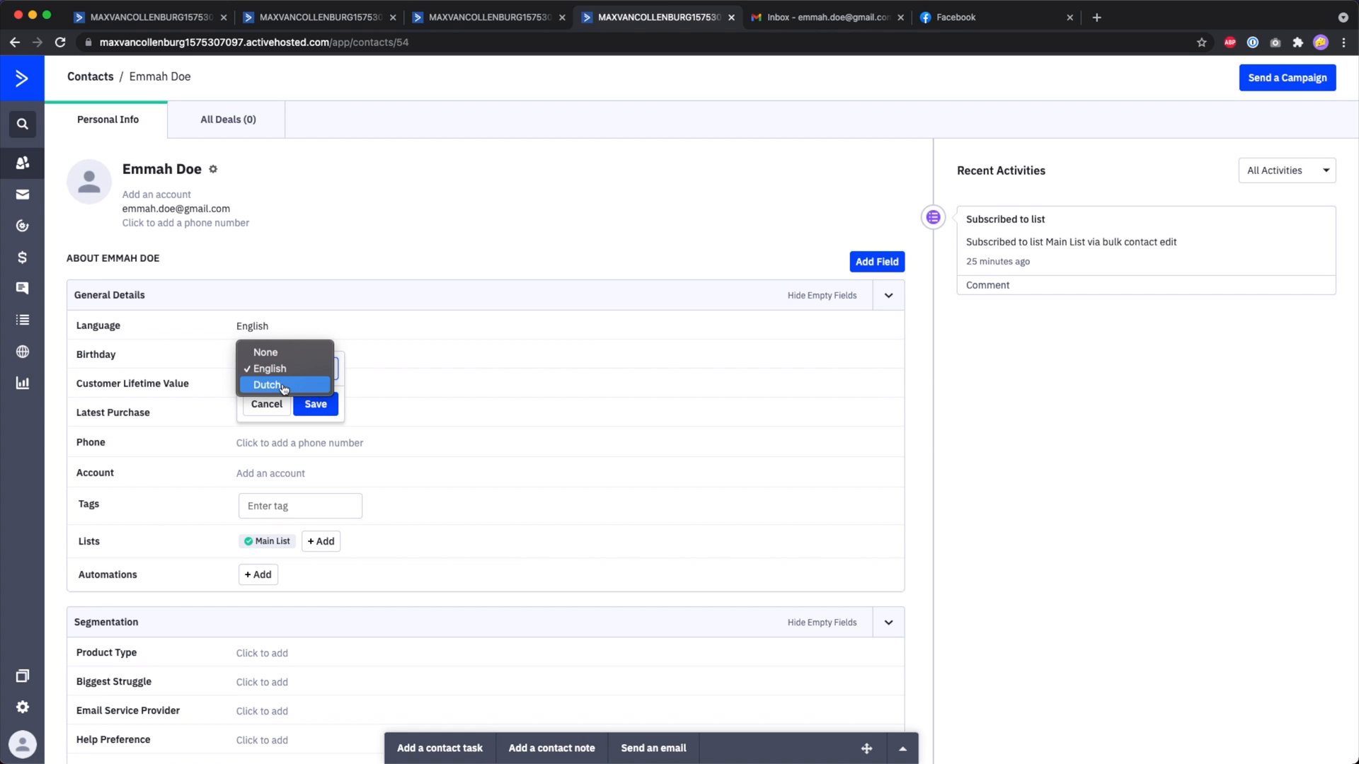
click(280, 386)
click(316, 404)
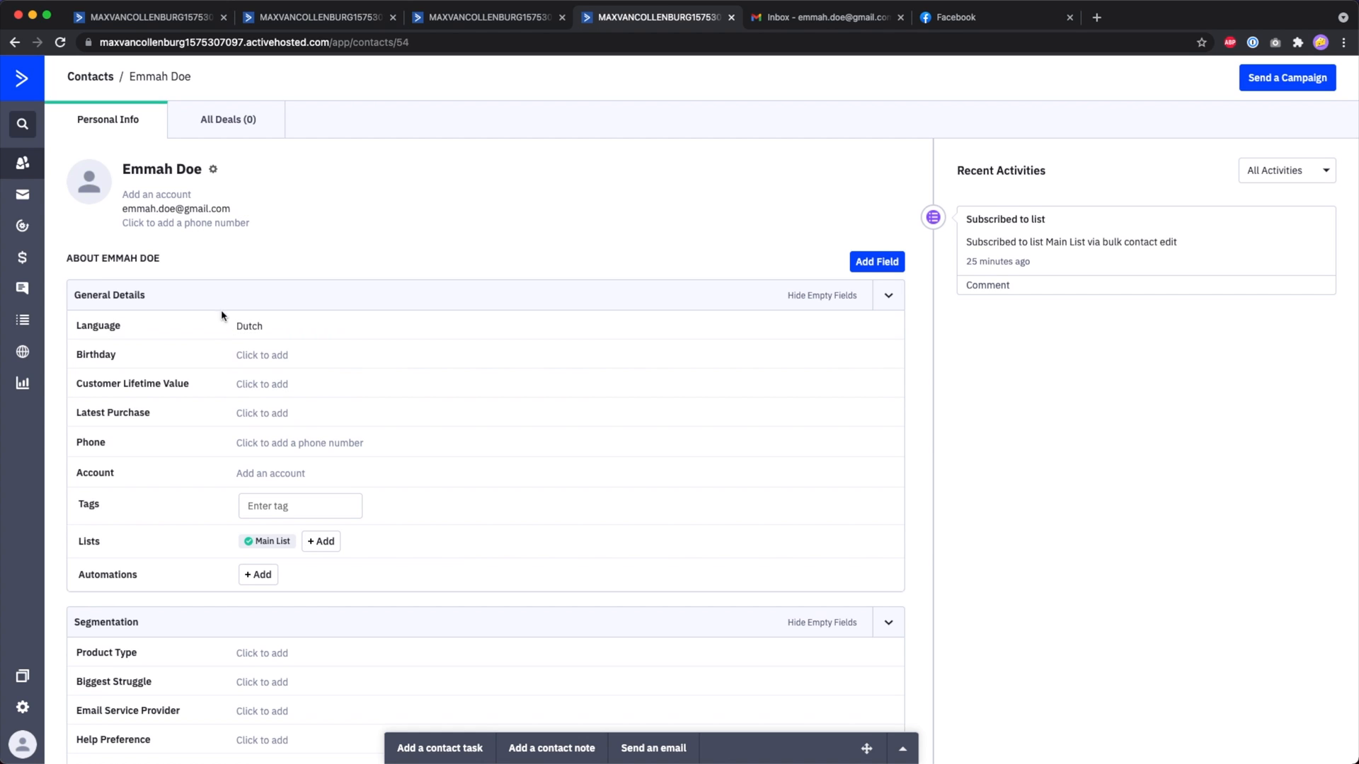
Send a test of the 'you're in!' email to the test contact's e-mail address.
click(375, 23)
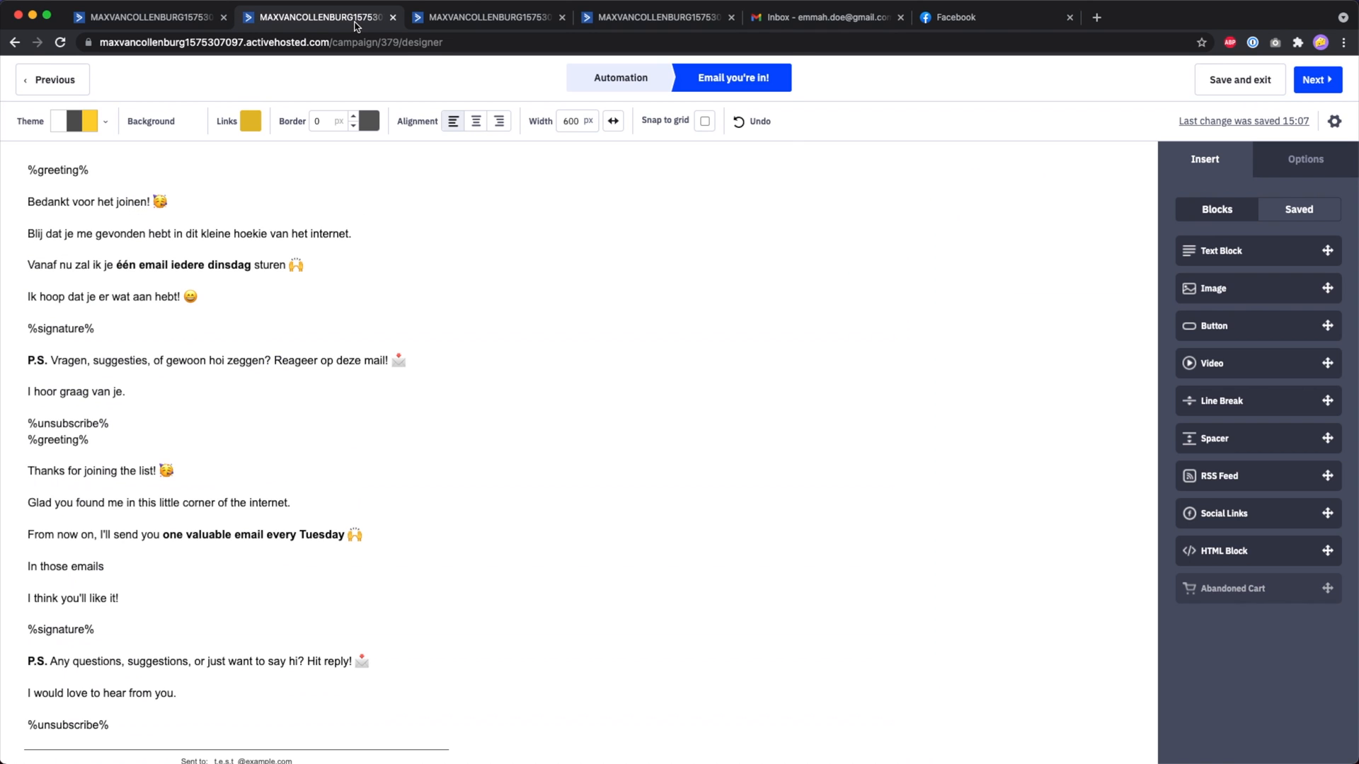
click(1334, 121)
triple_click(708, 544)
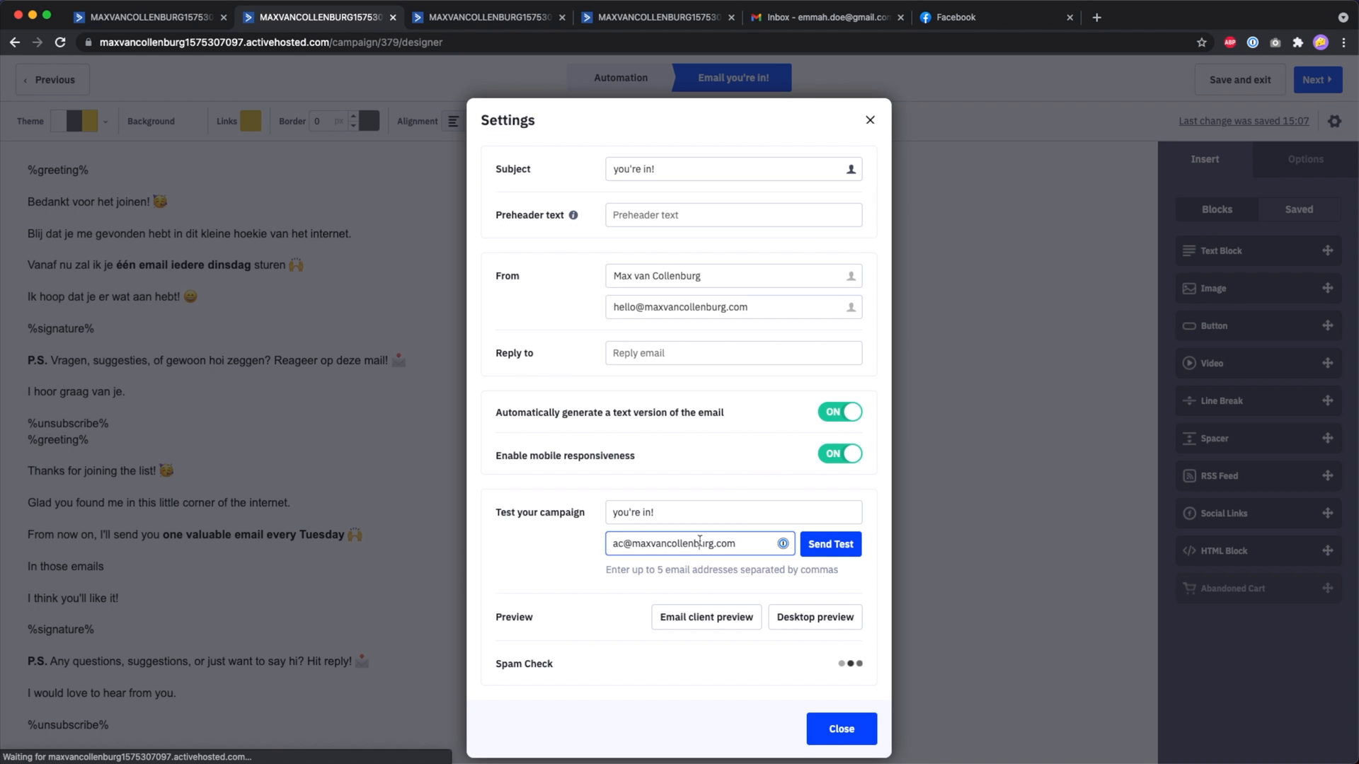
click(821, 543)
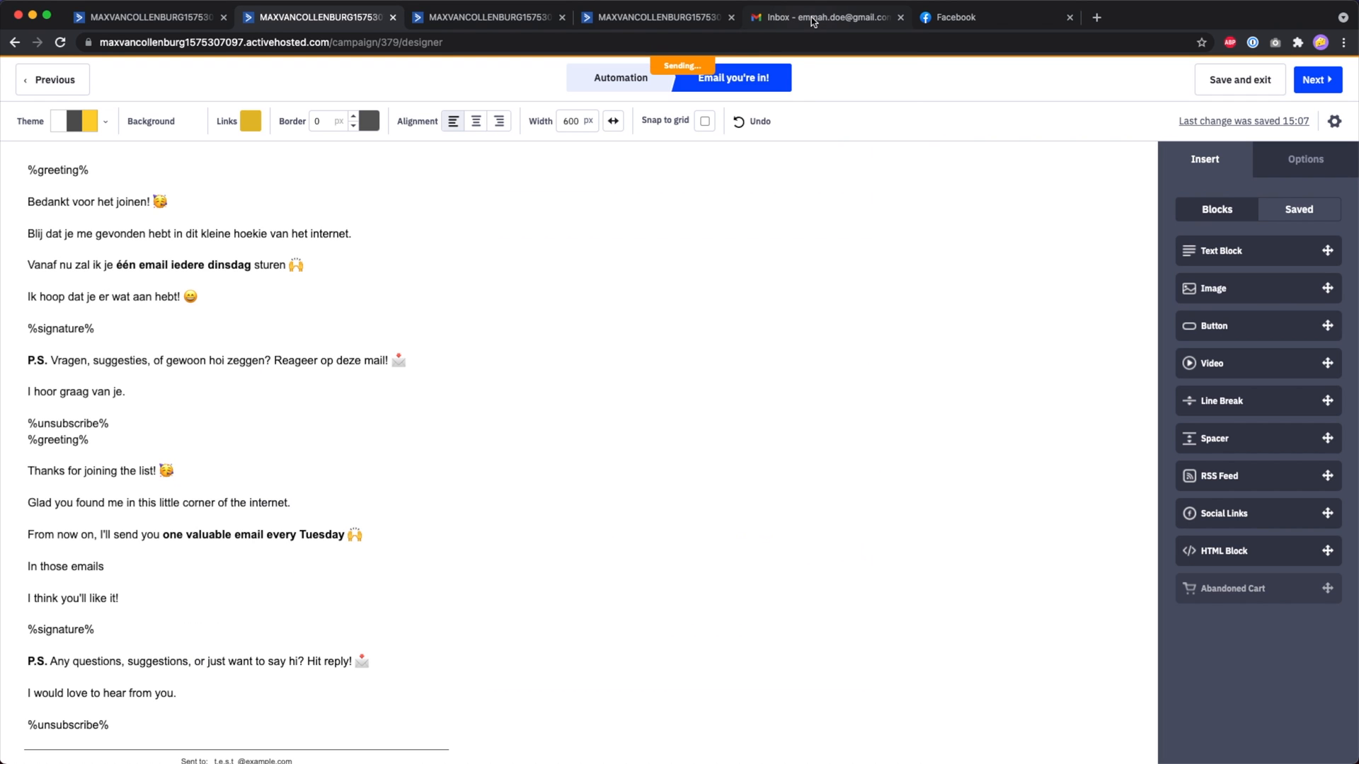
click(812, 21)
Reload Gmail and read the 'TEST: you're in!' email to confirm only Dutch text appears.
key(super+r)
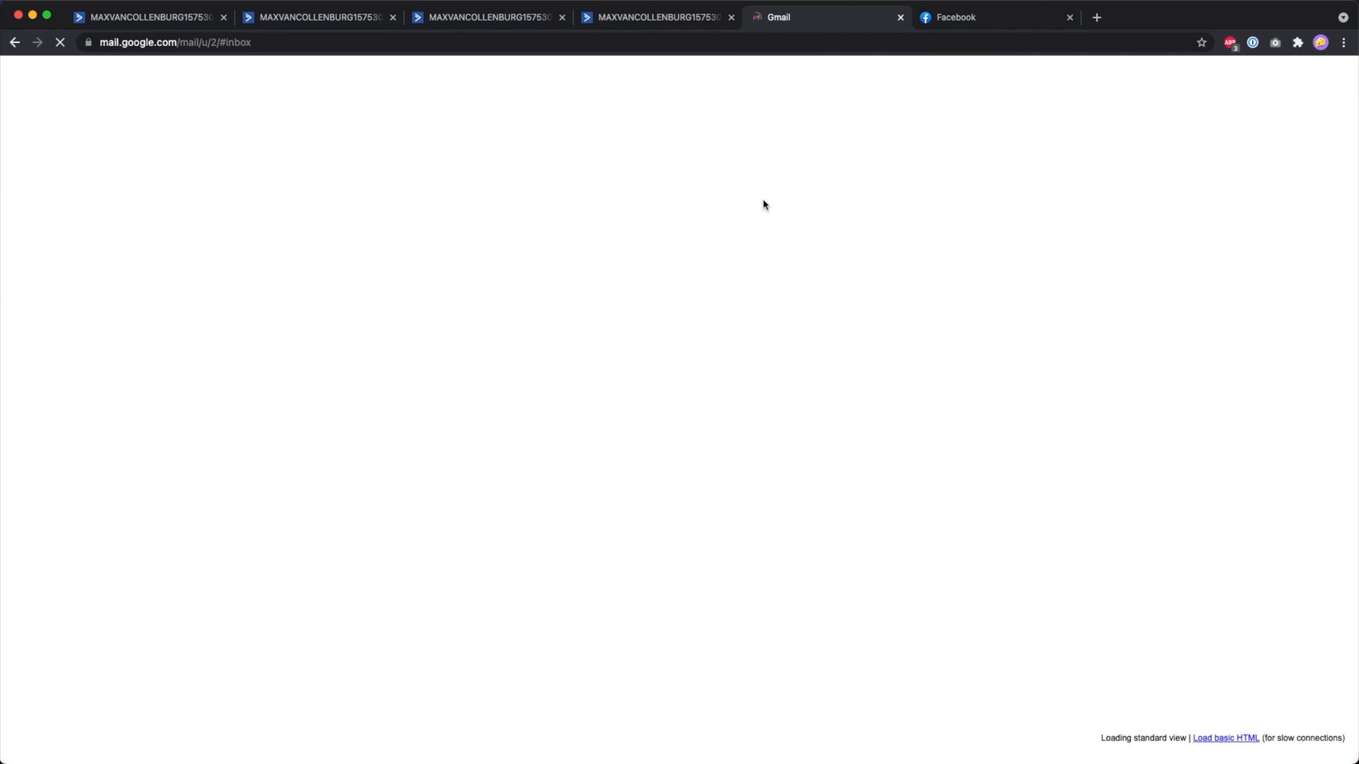
click(522, 148)
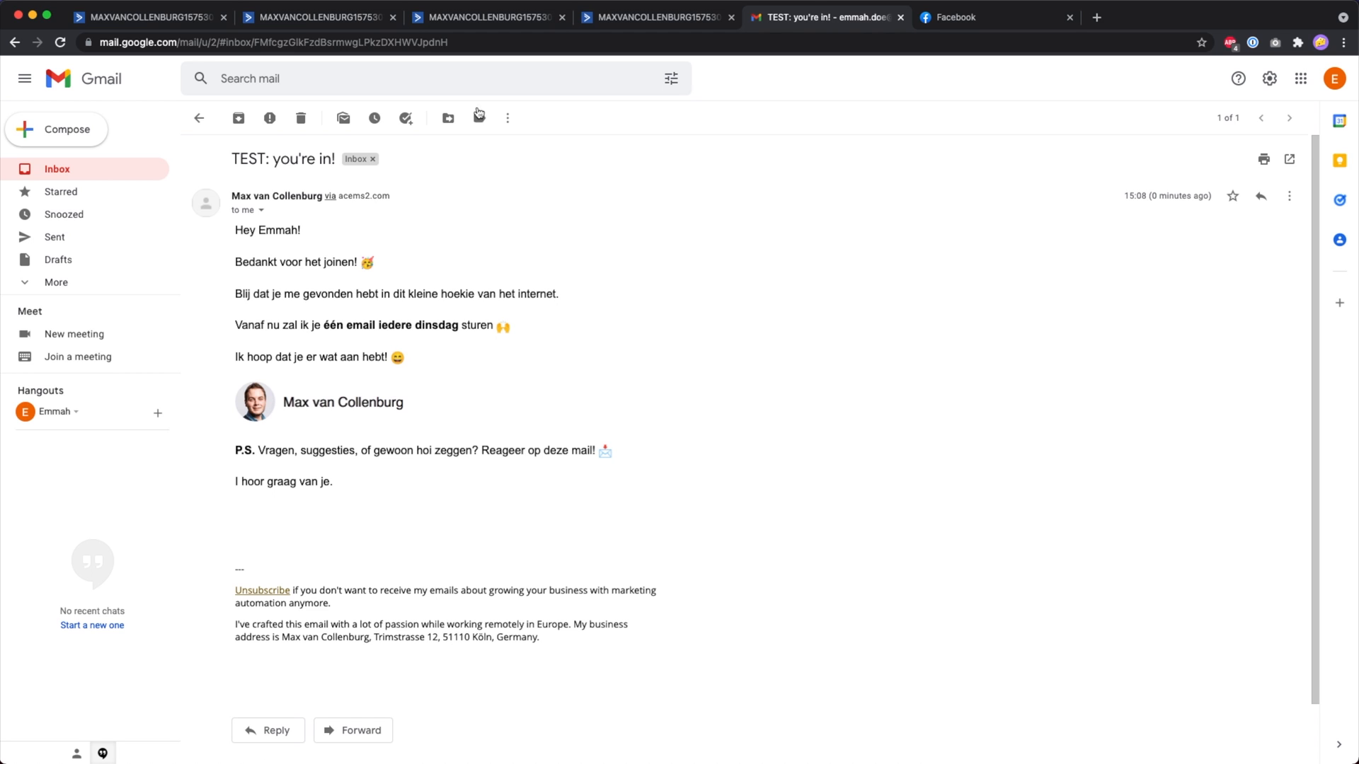
click(658, 19)
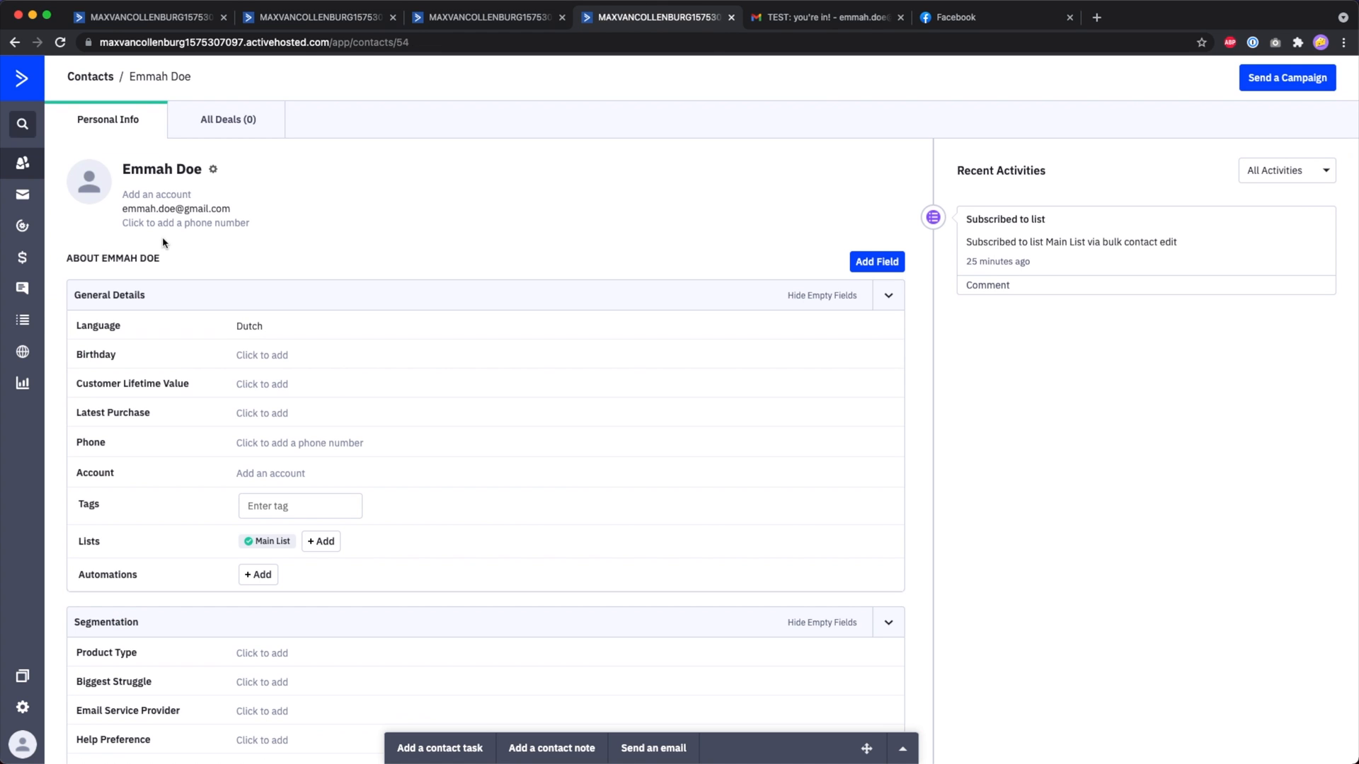
Change the test contact's Language back to English and save it.
click(255, 326)
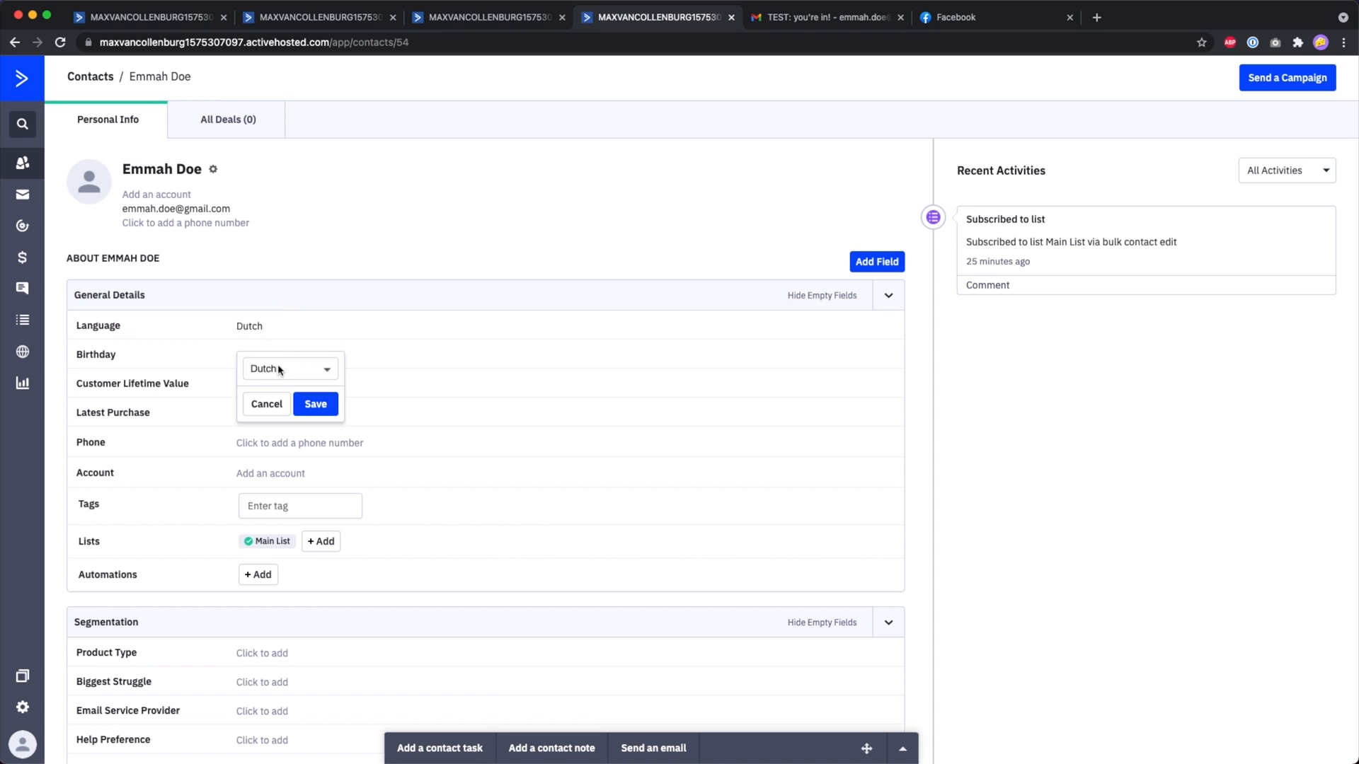
click(282, 370)
click(283, 353)
click(313, 403)
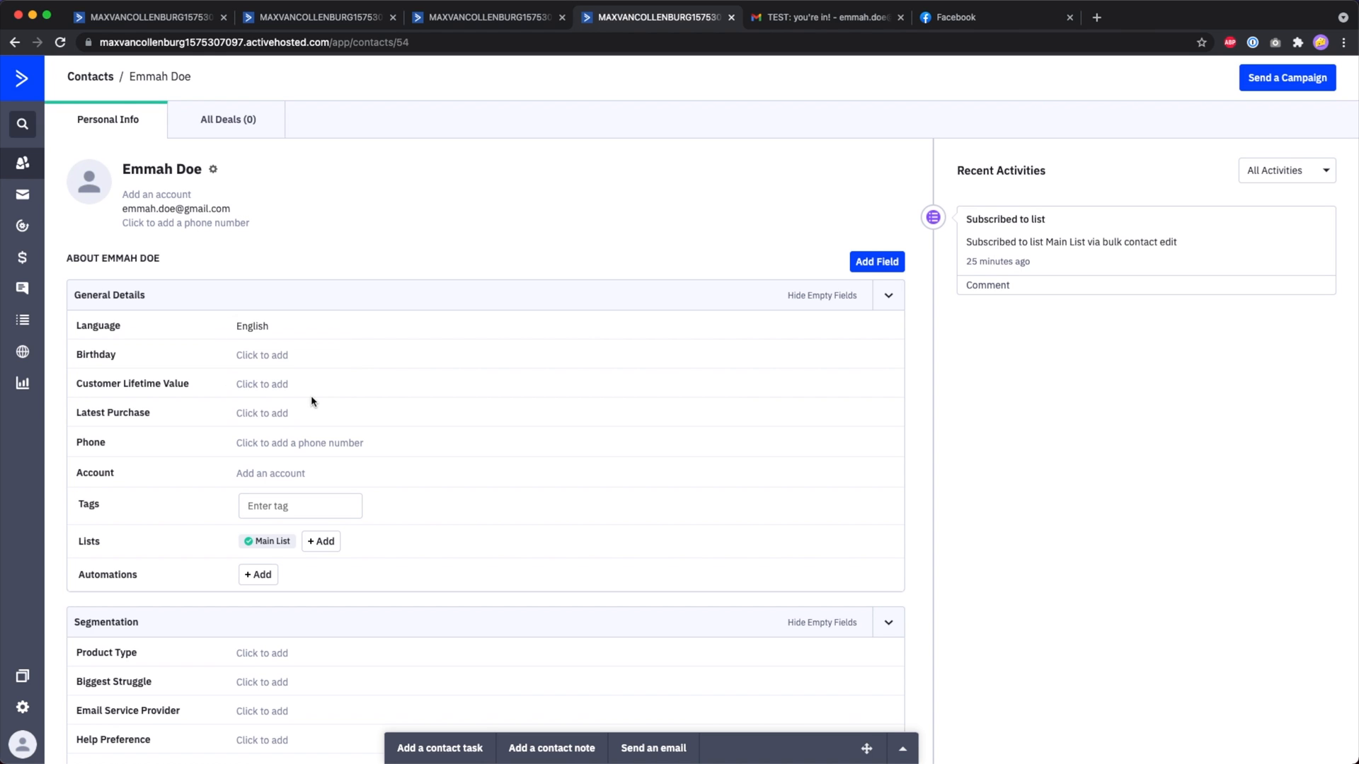
Delete the old test email, send a new test, and confirm it shows only English text.
click(793, 17)
click(312, 113)
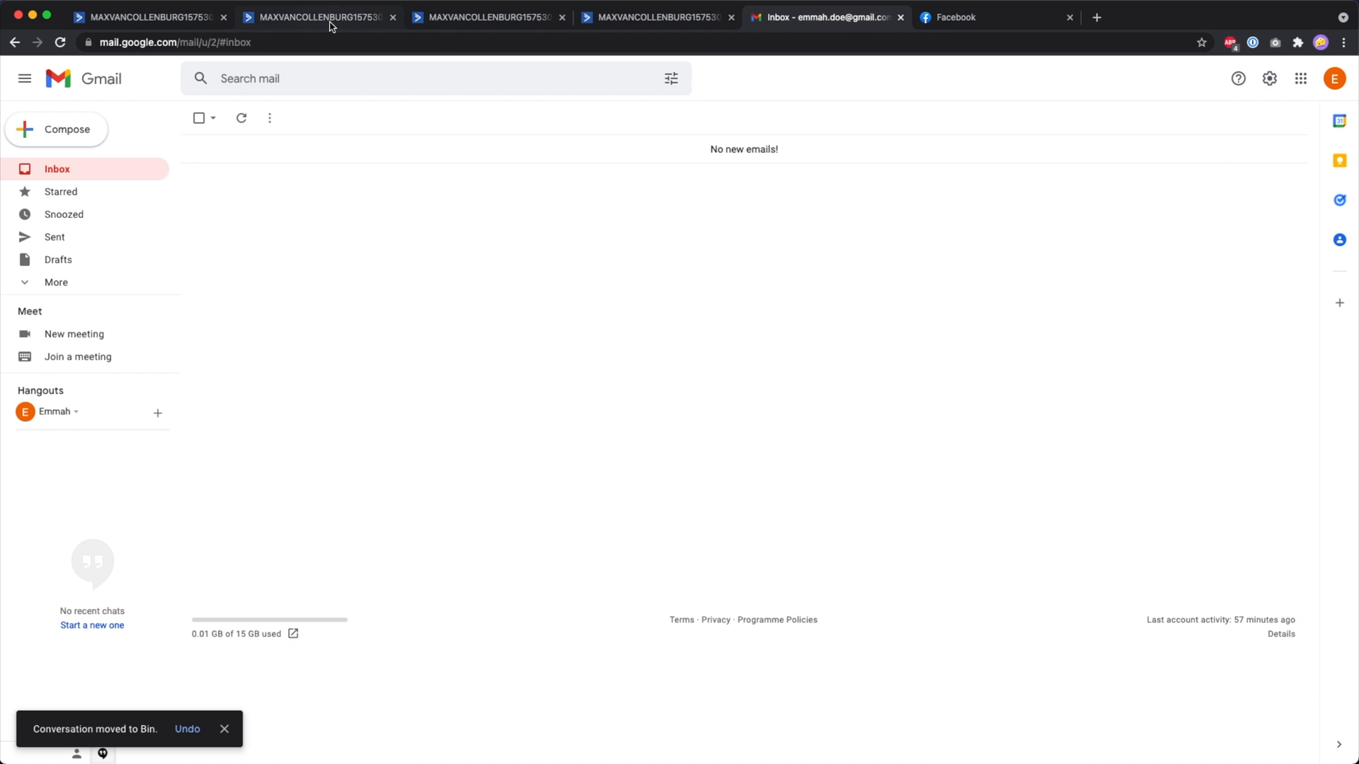
click(329, 20)
click(1334, 121)
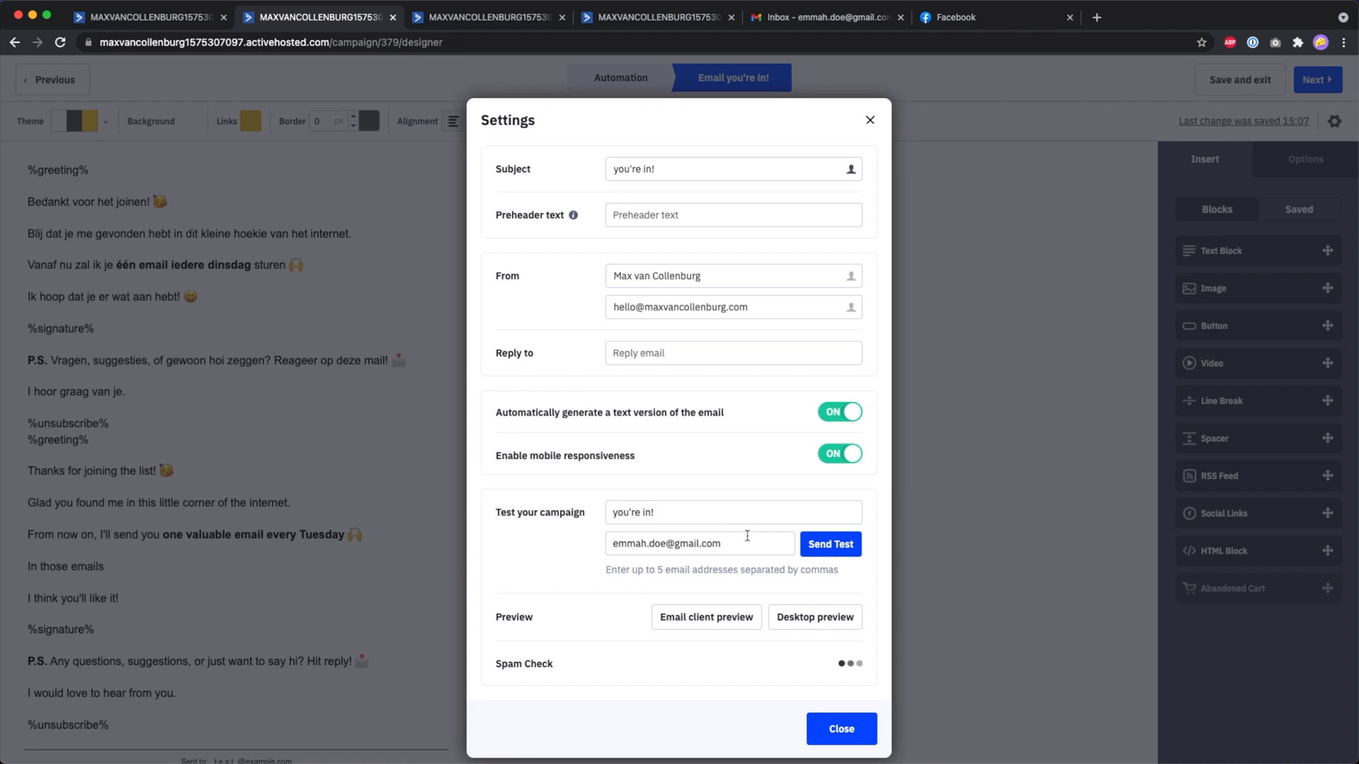
click(842, 545)
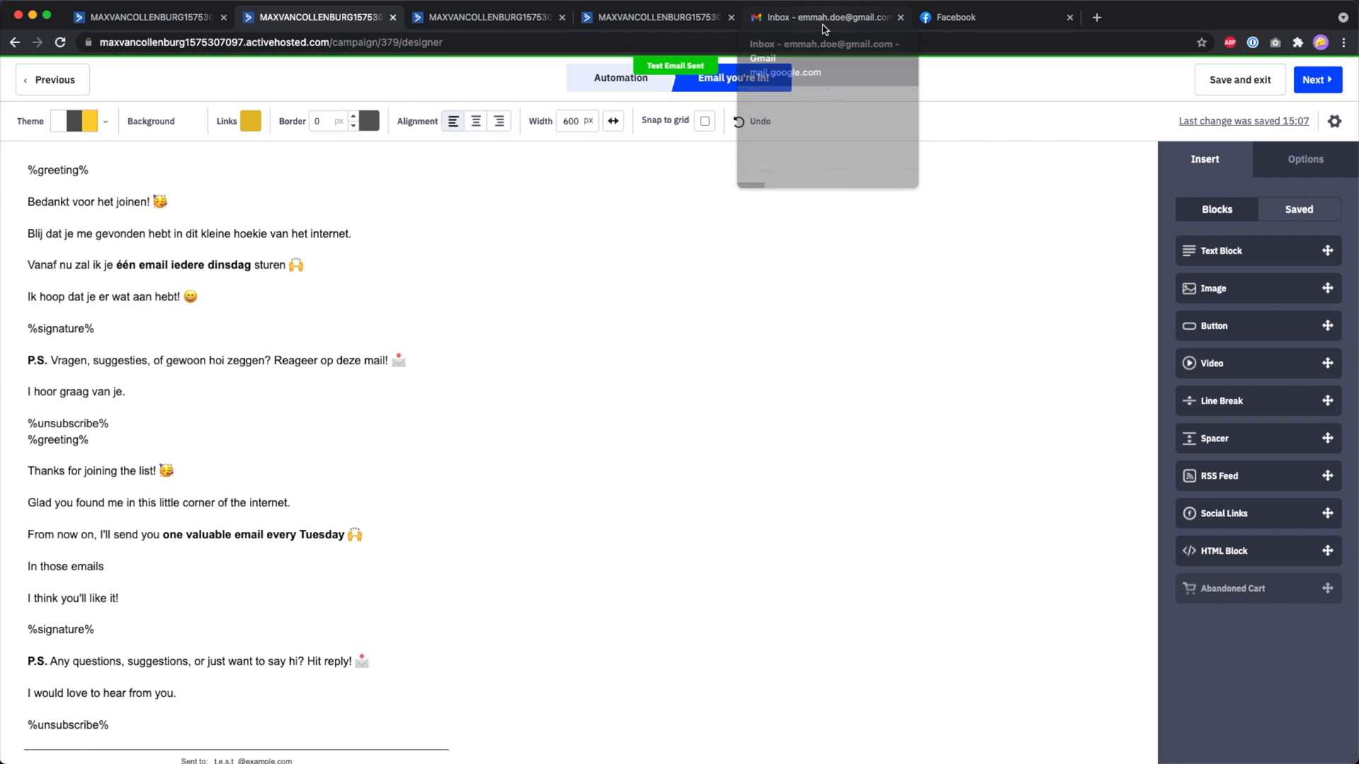
click(823, 24)
click(682, 154)
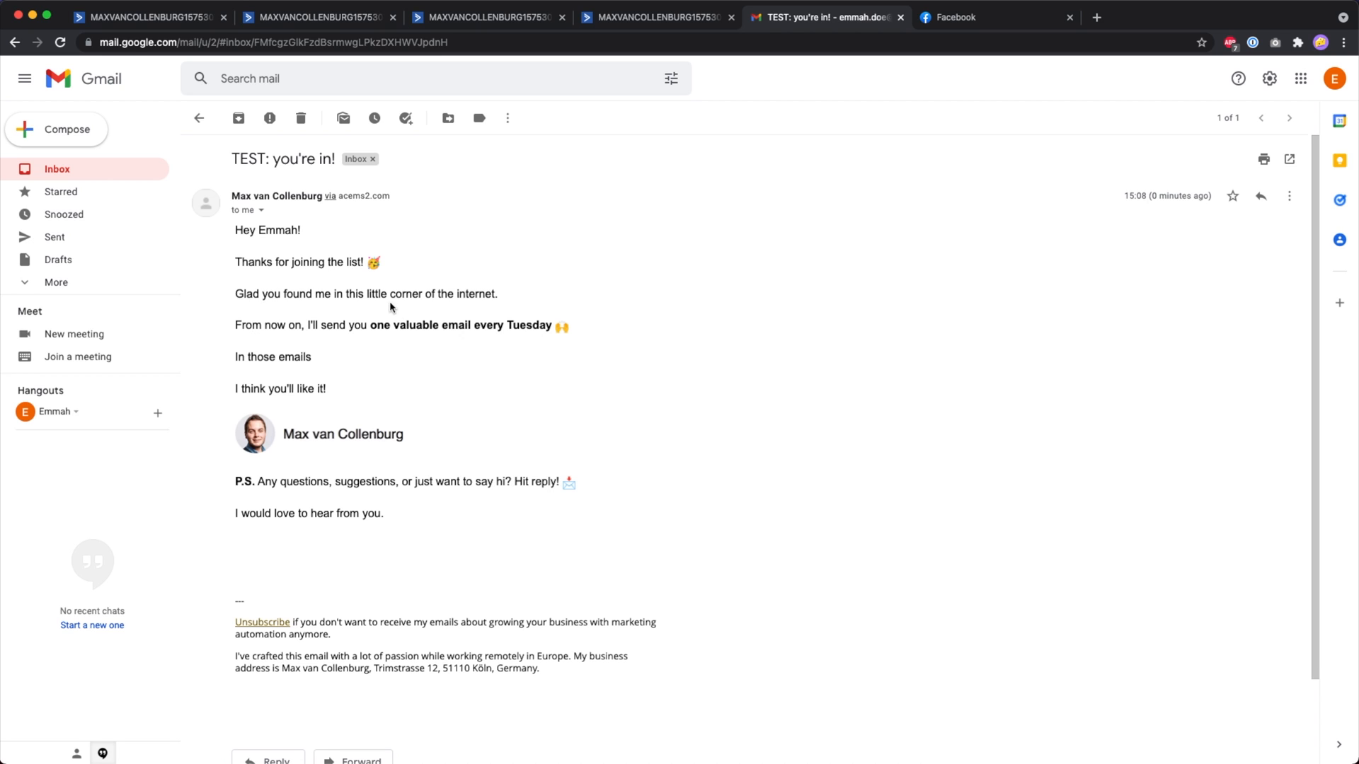
click(656, 17)
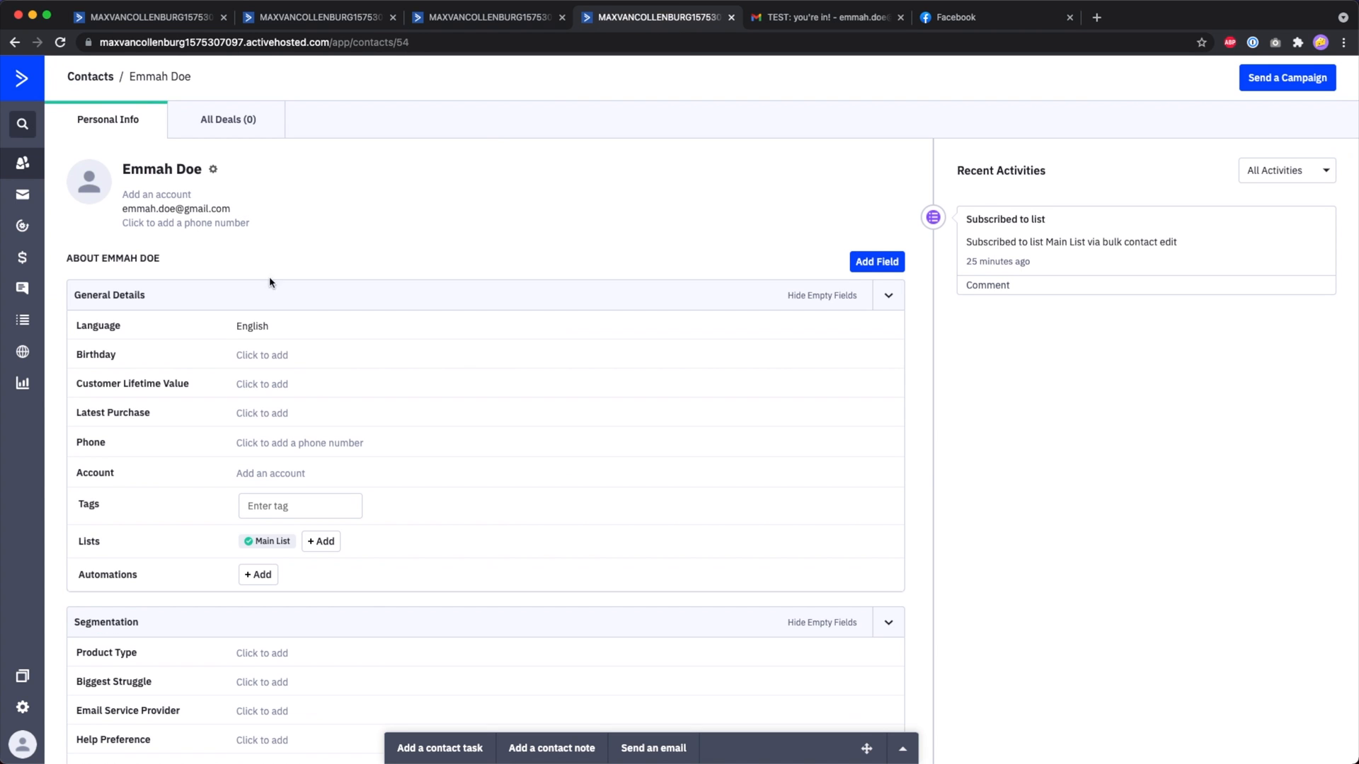
Open the 'you're in!' email's settings and select its whole subject line.
double_click(86, 326)
click(327, 20)
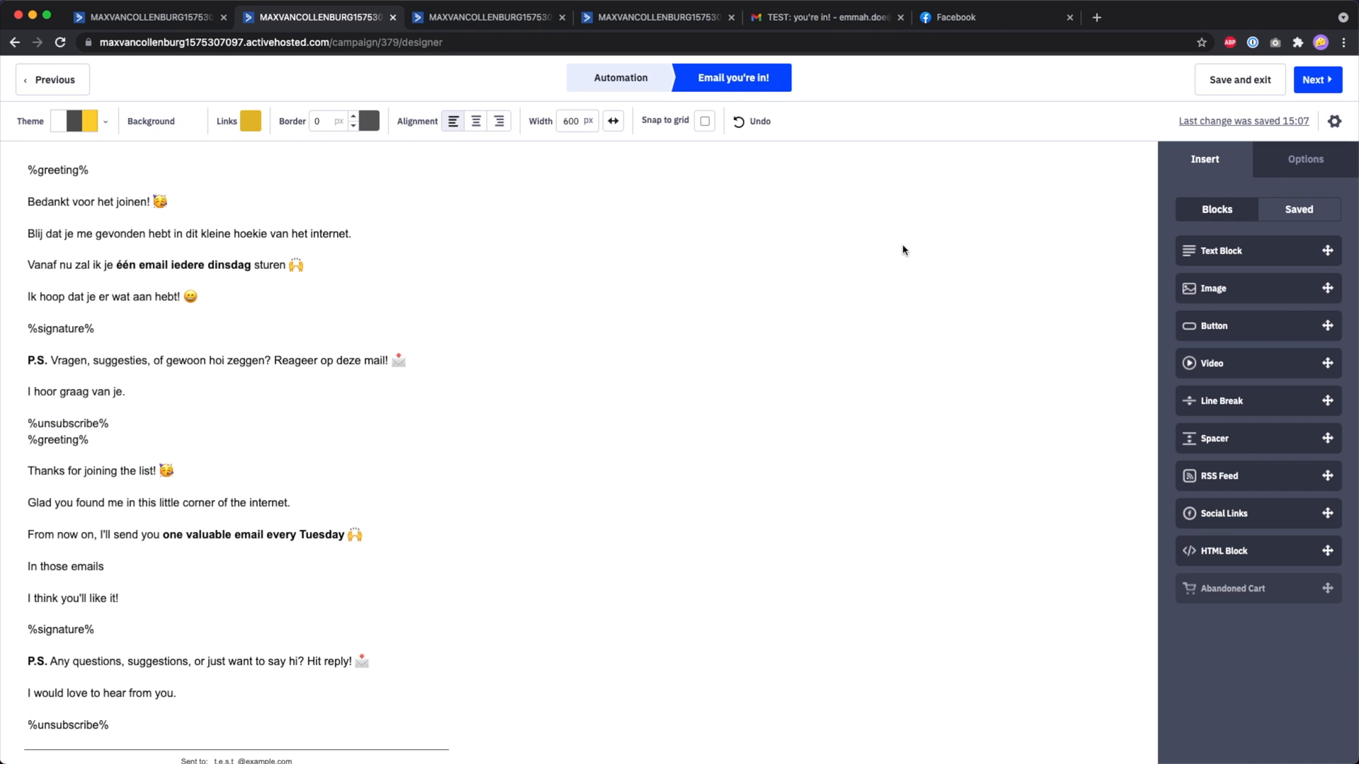
click(1332, 121)
triple_click(642, 159)
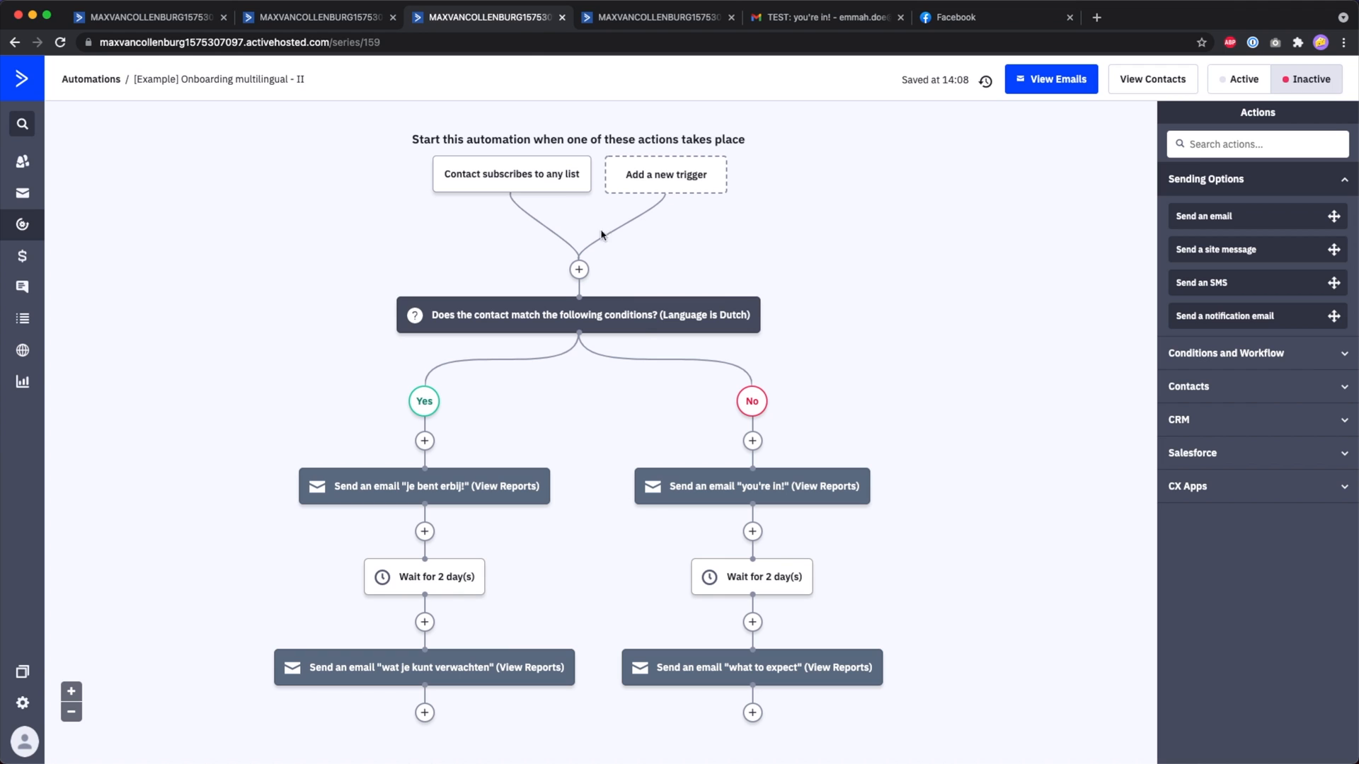
Inspect the automation's Language-is-Dutch split condition, closing it without changes.
mouse_move(629, 330)
scroll(630, 331, down, 1)
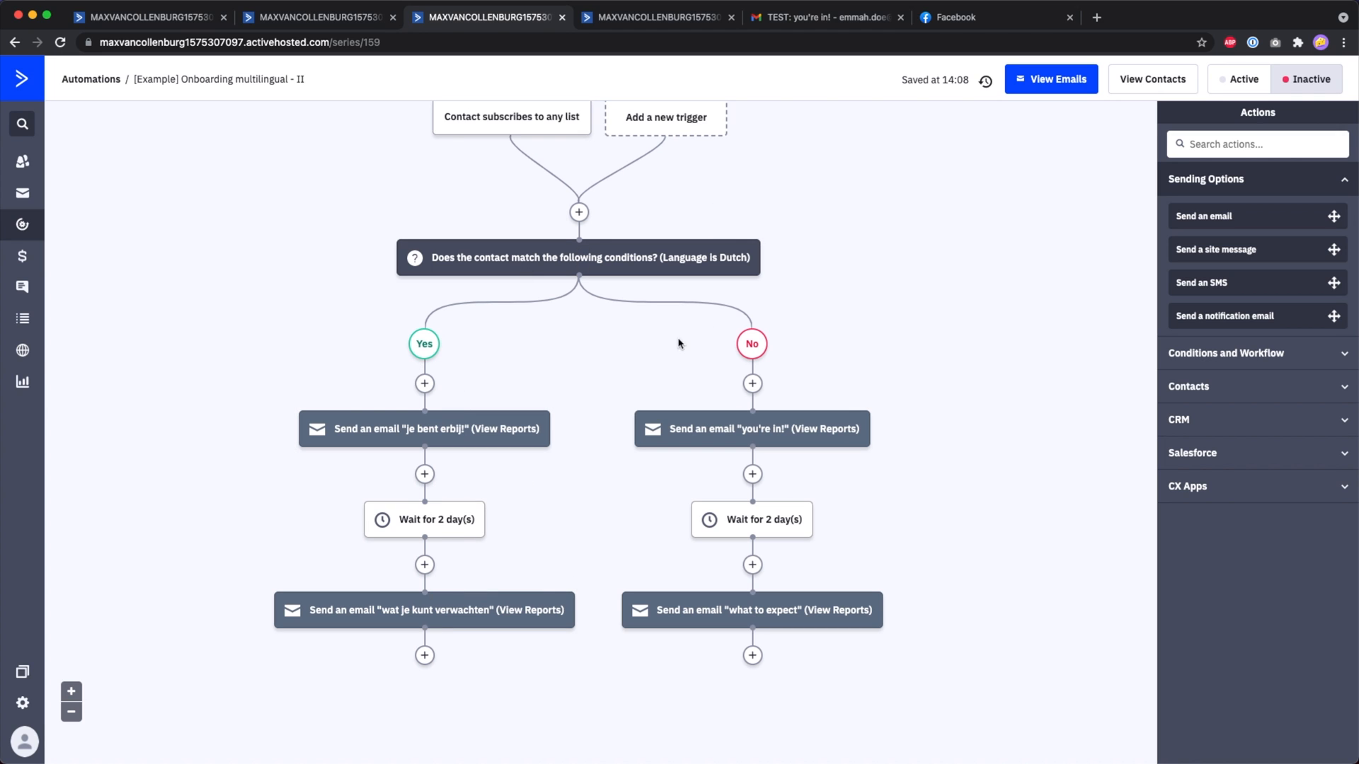
scroll(669, 318, up, 1)
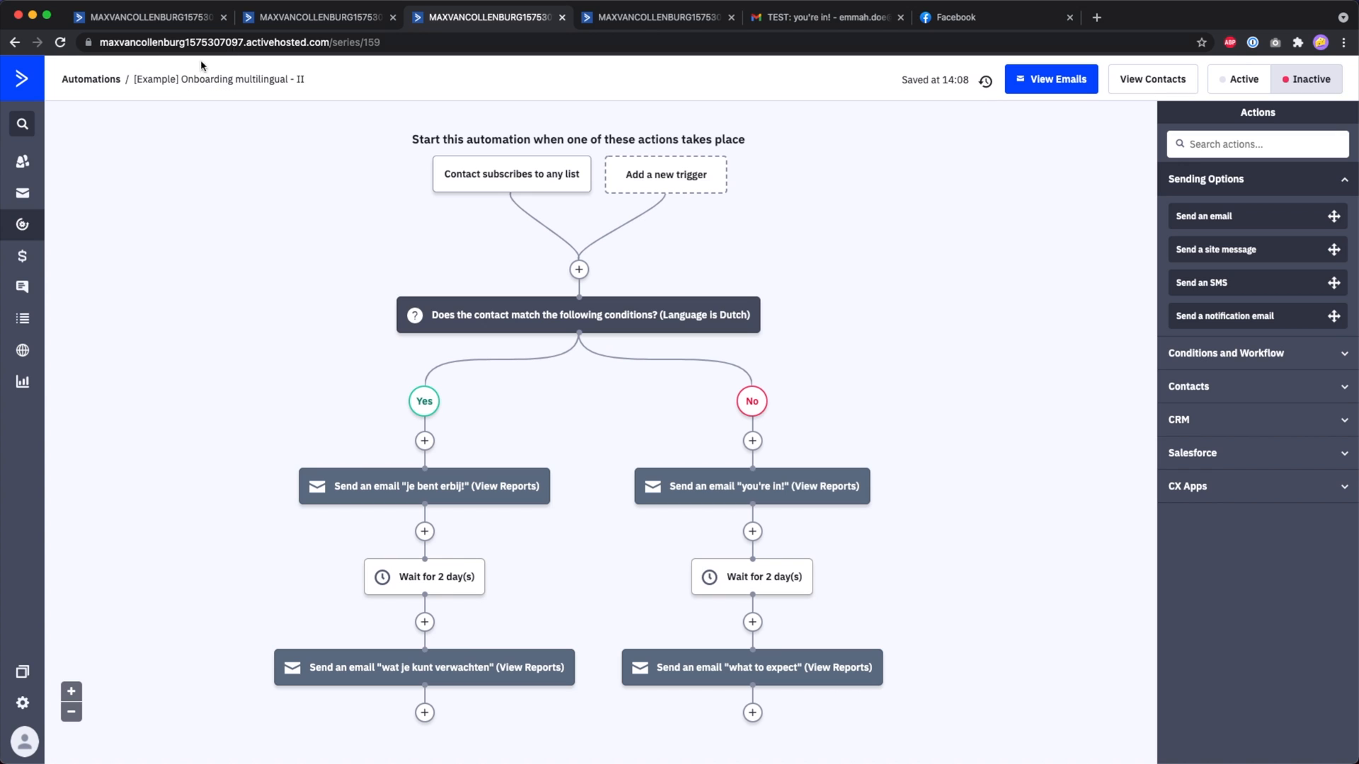
scroll(509, 174, down, 1)
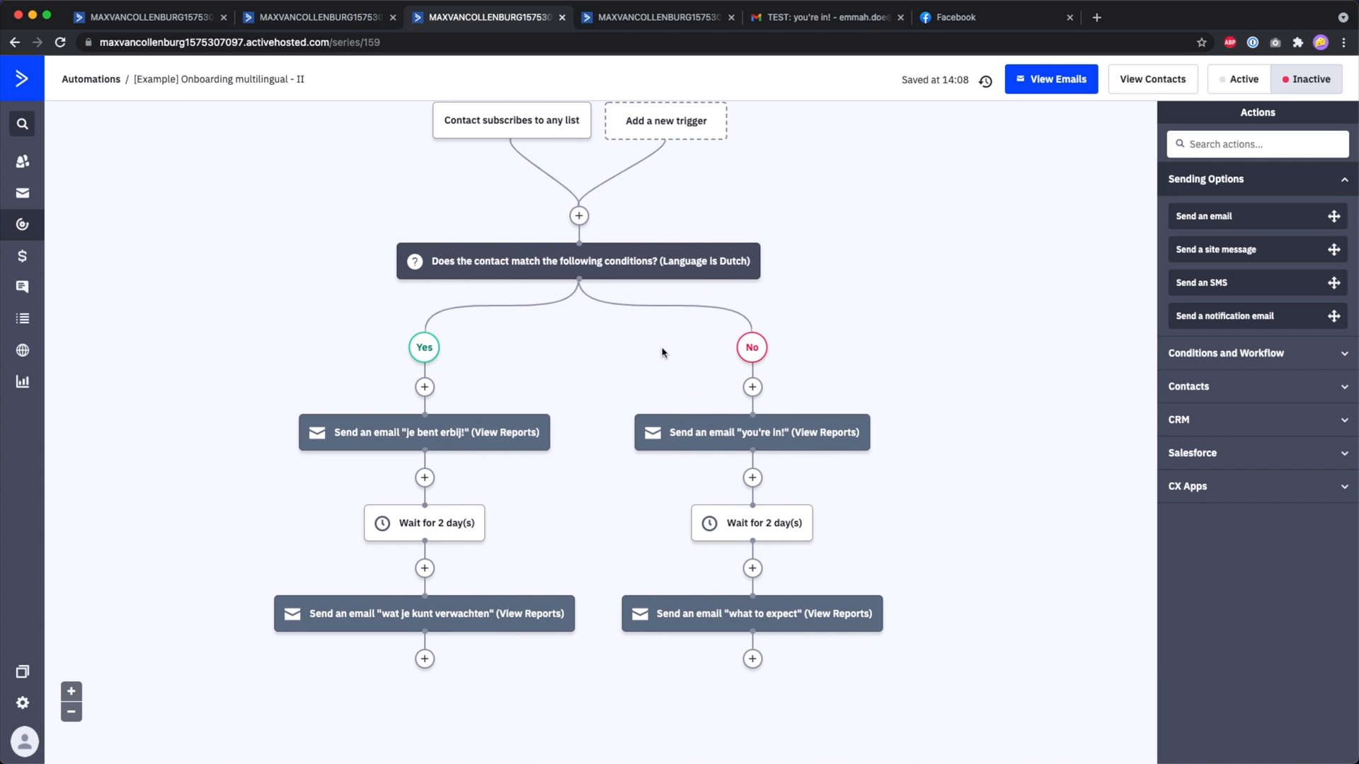
scroll(678, 163, up, 1)
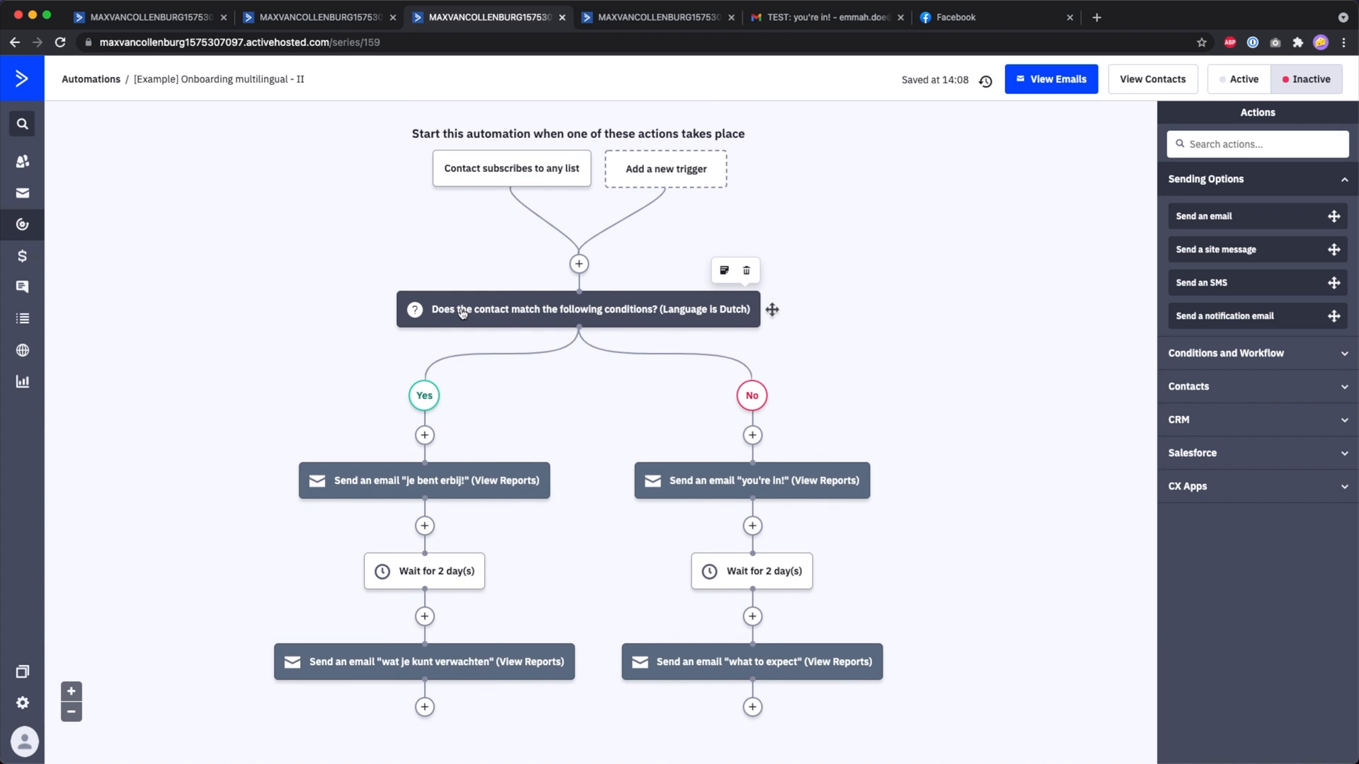
click(479, 313)
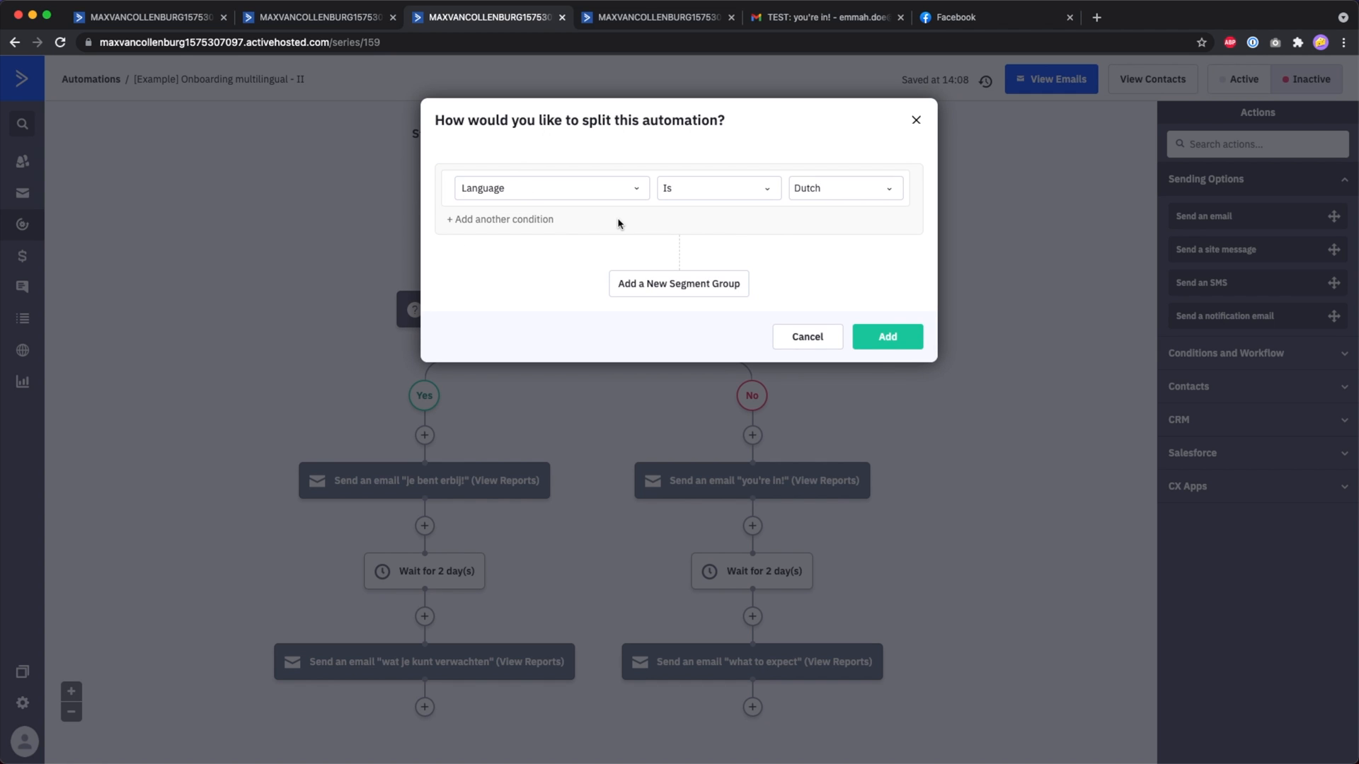
click(409, 228)
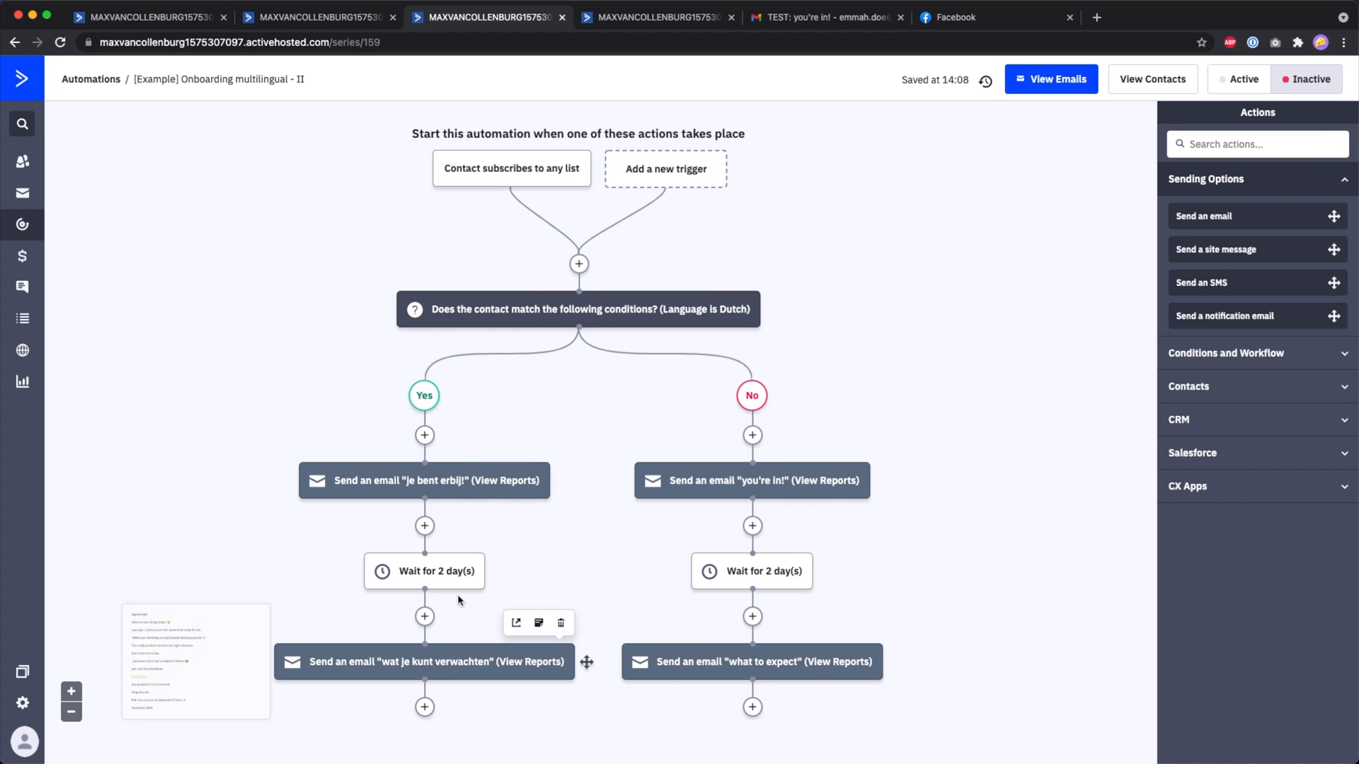
click(688, 312)
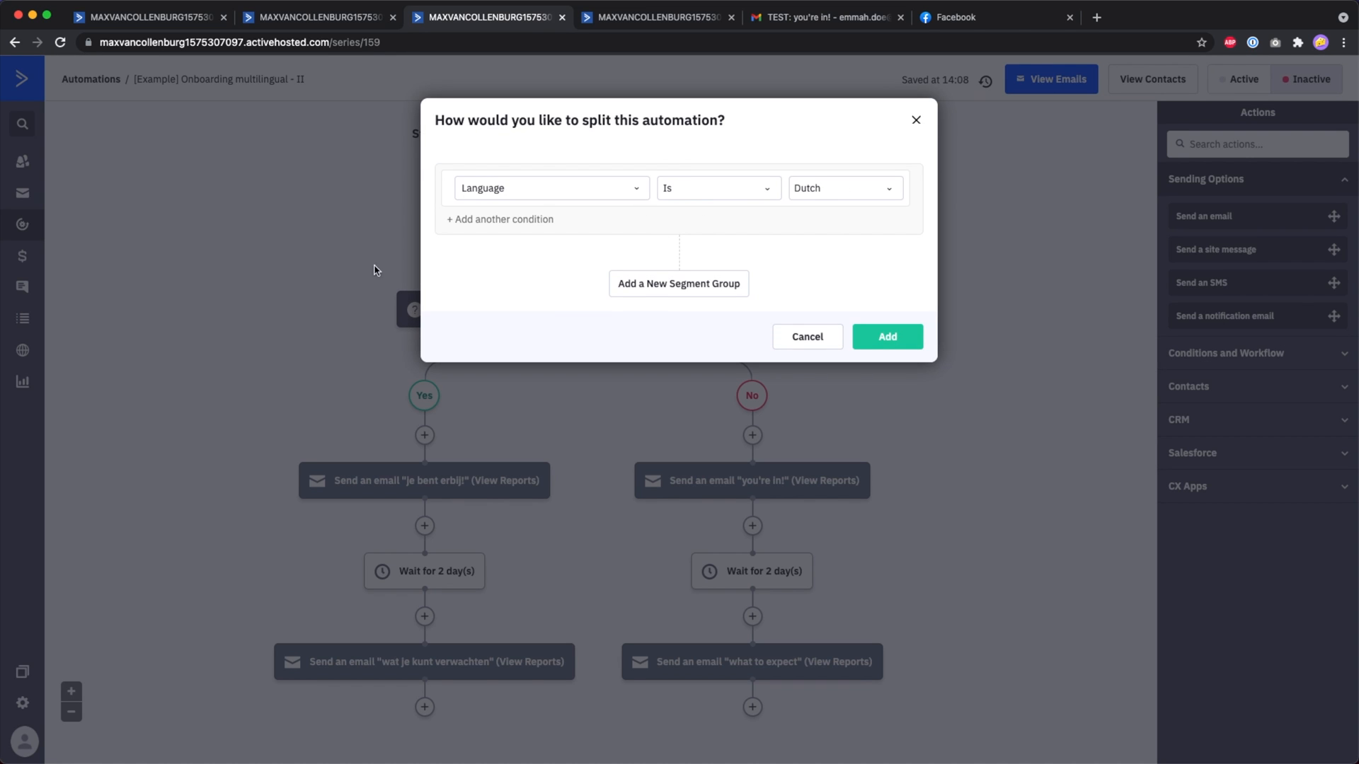
key(Escape)
mouse_move(405, 484)
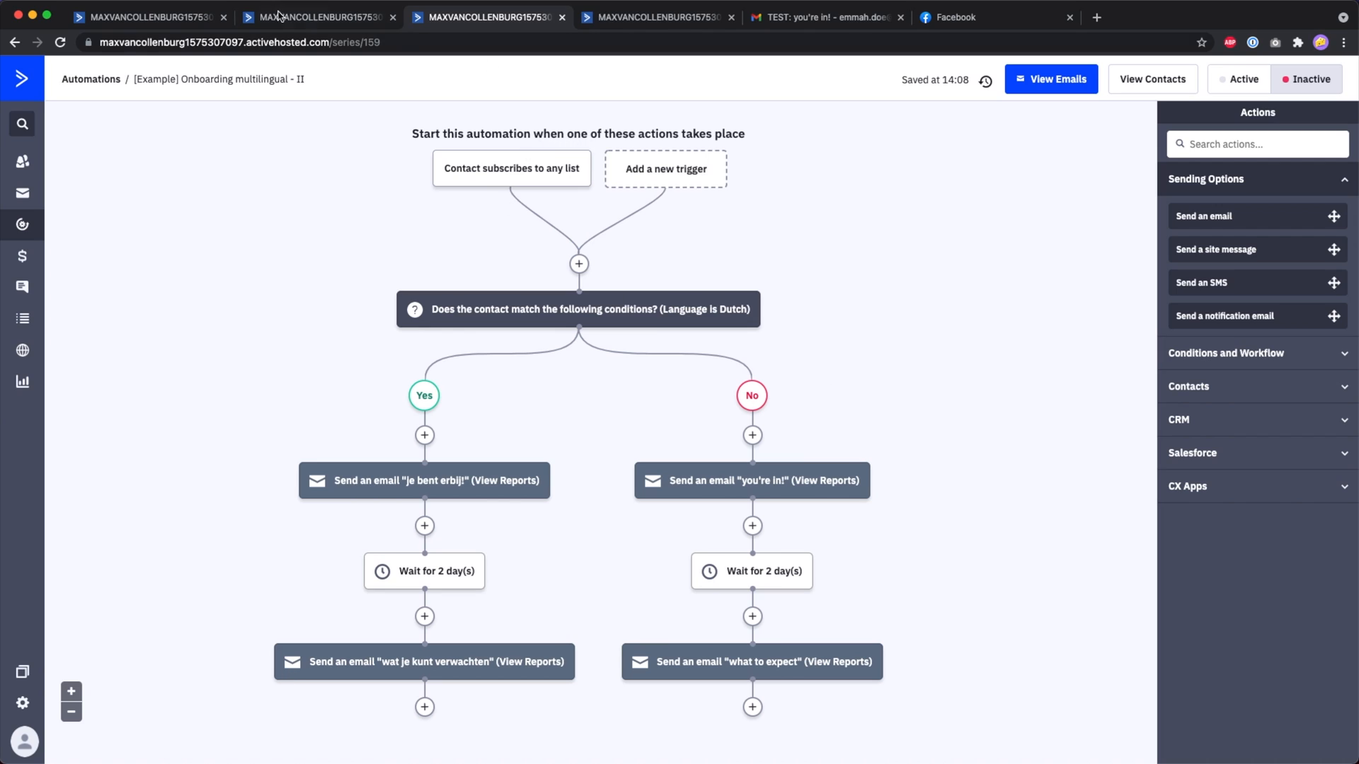
Rename the first automation to '[Example] Onboarding multilingual - I - English'.
click(278, 12)
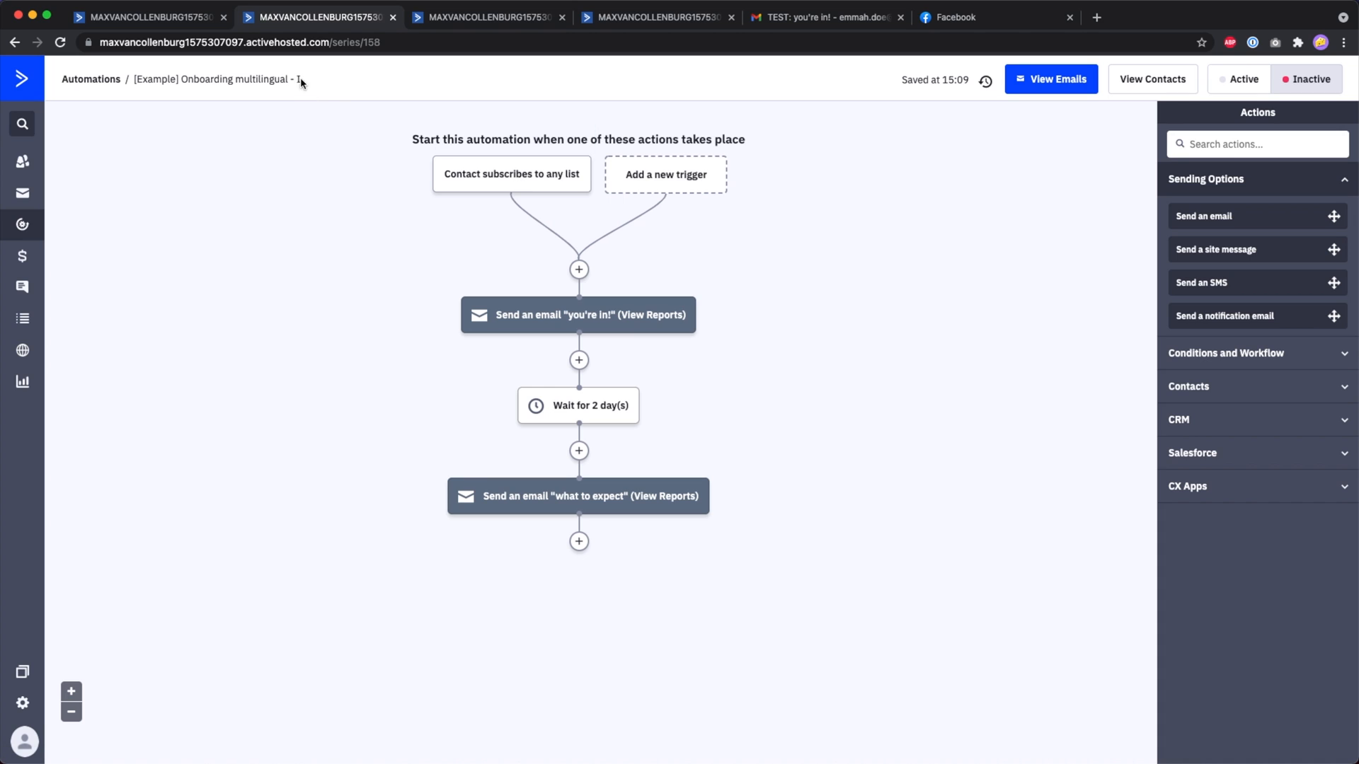
click(278, 79)
text(- English)
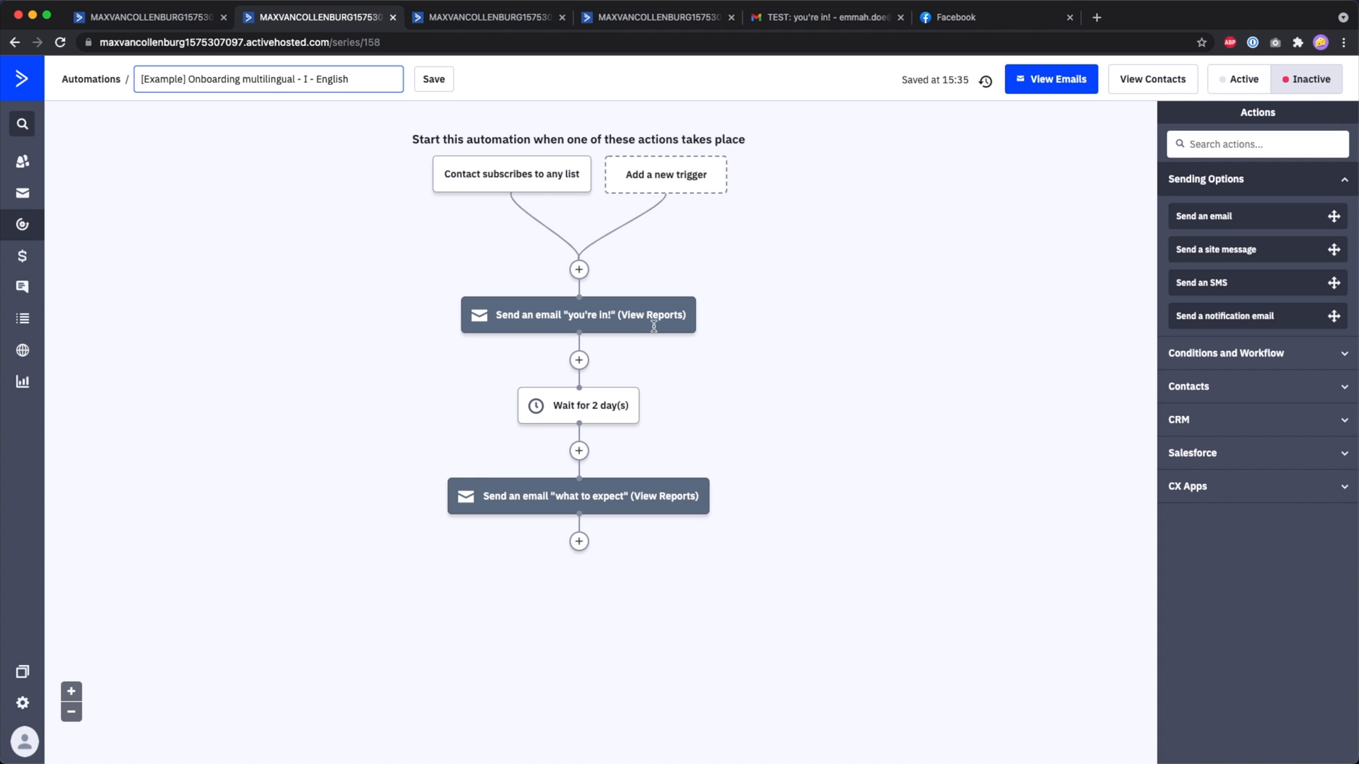
key(Return)
Segment the subscribe trigger to contacts whose Language is not Dutch and save it.
mouse_move(500, 185)
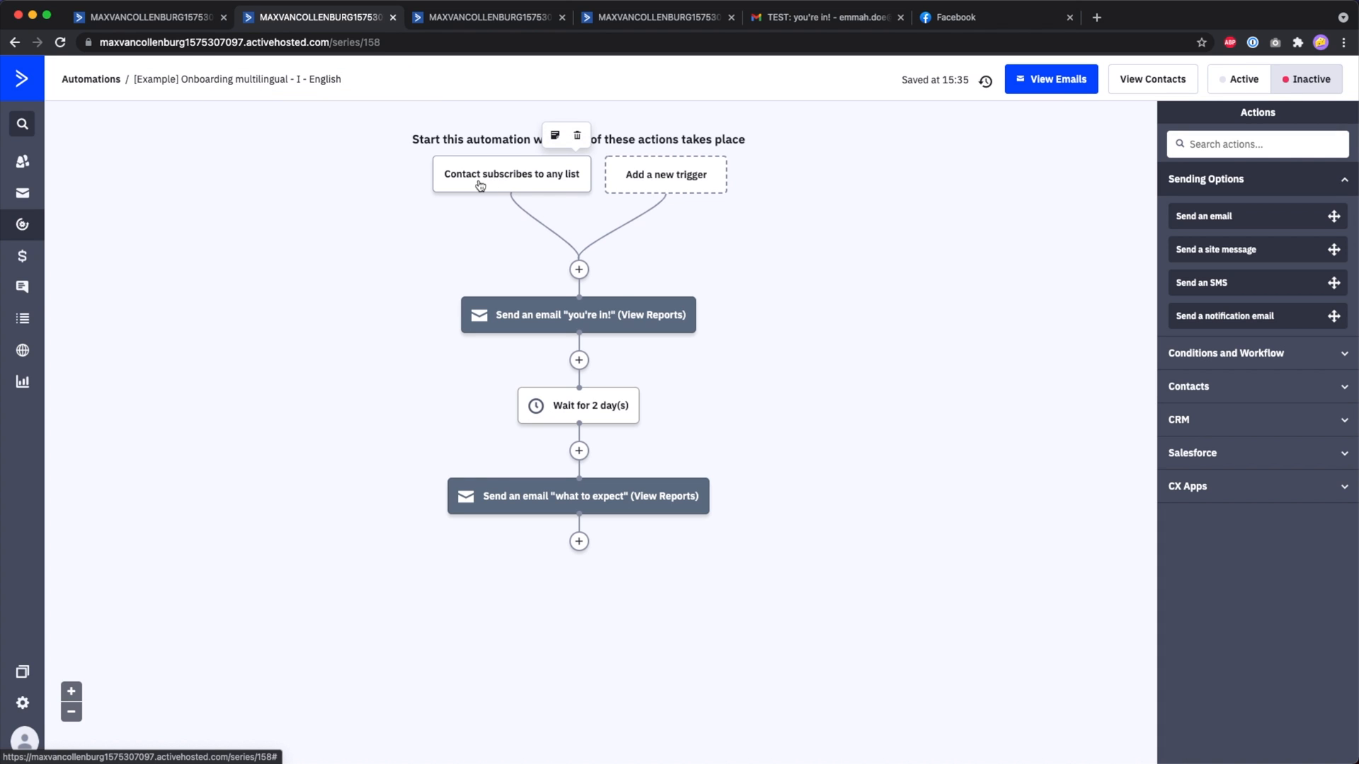
click(480, 185)
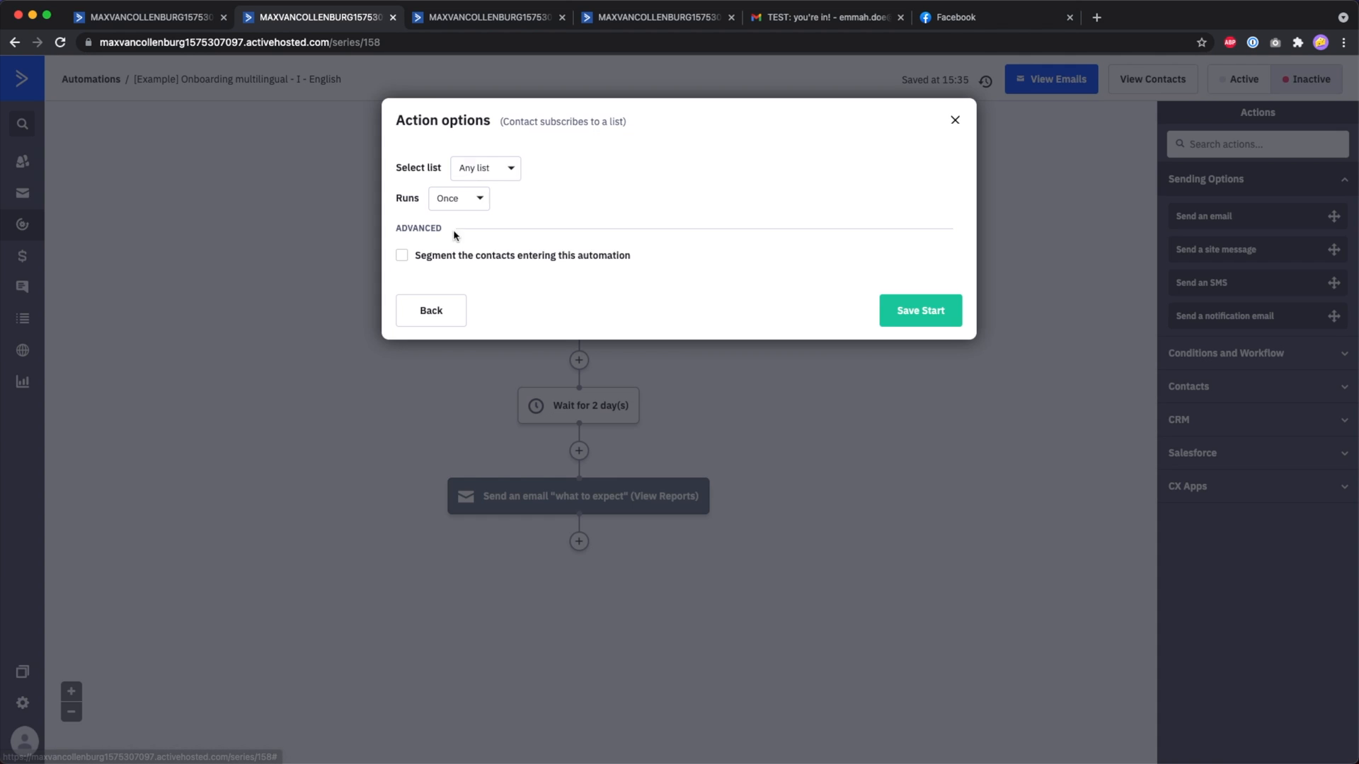
click(417, 259)
click(460, 290)
text(langua)
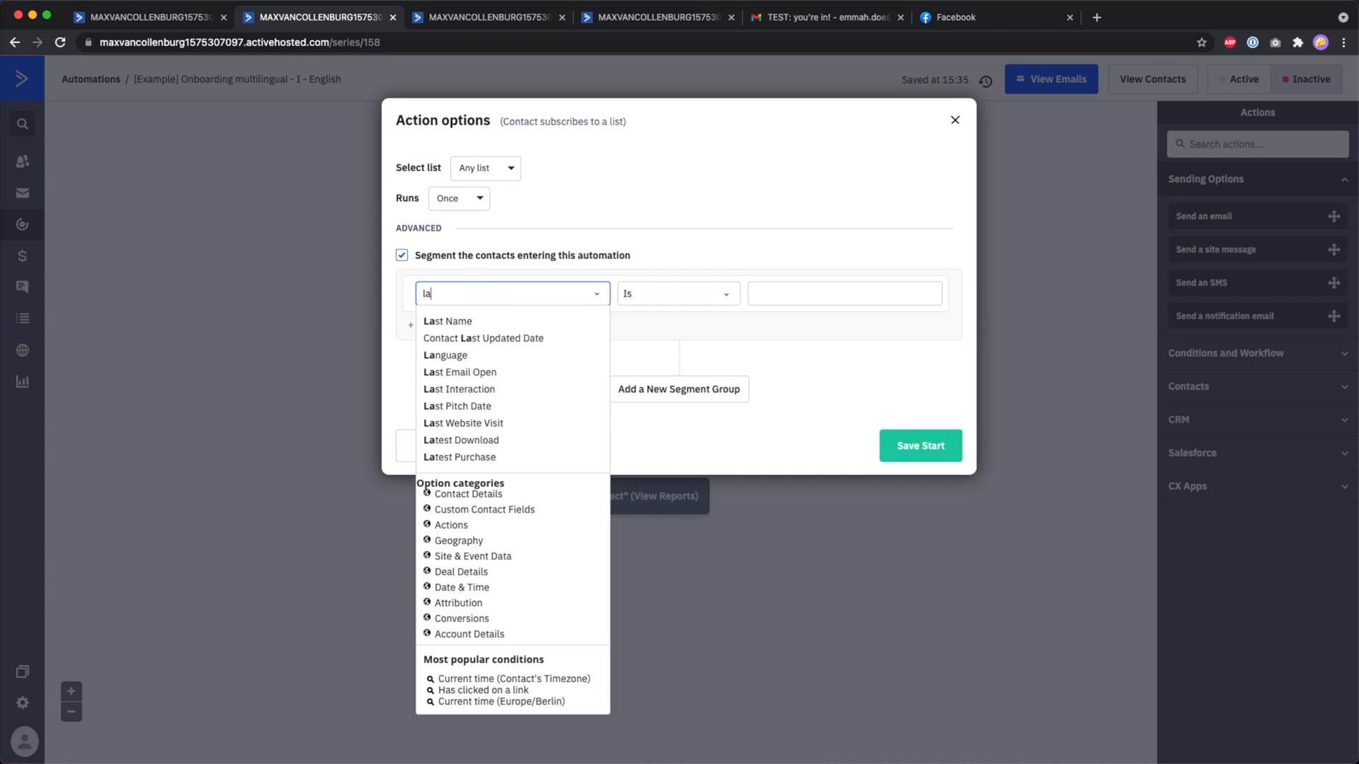
click(453, 319)
click(692, 306)
click(704, 328)
click(821, 296)
click(821, 332)
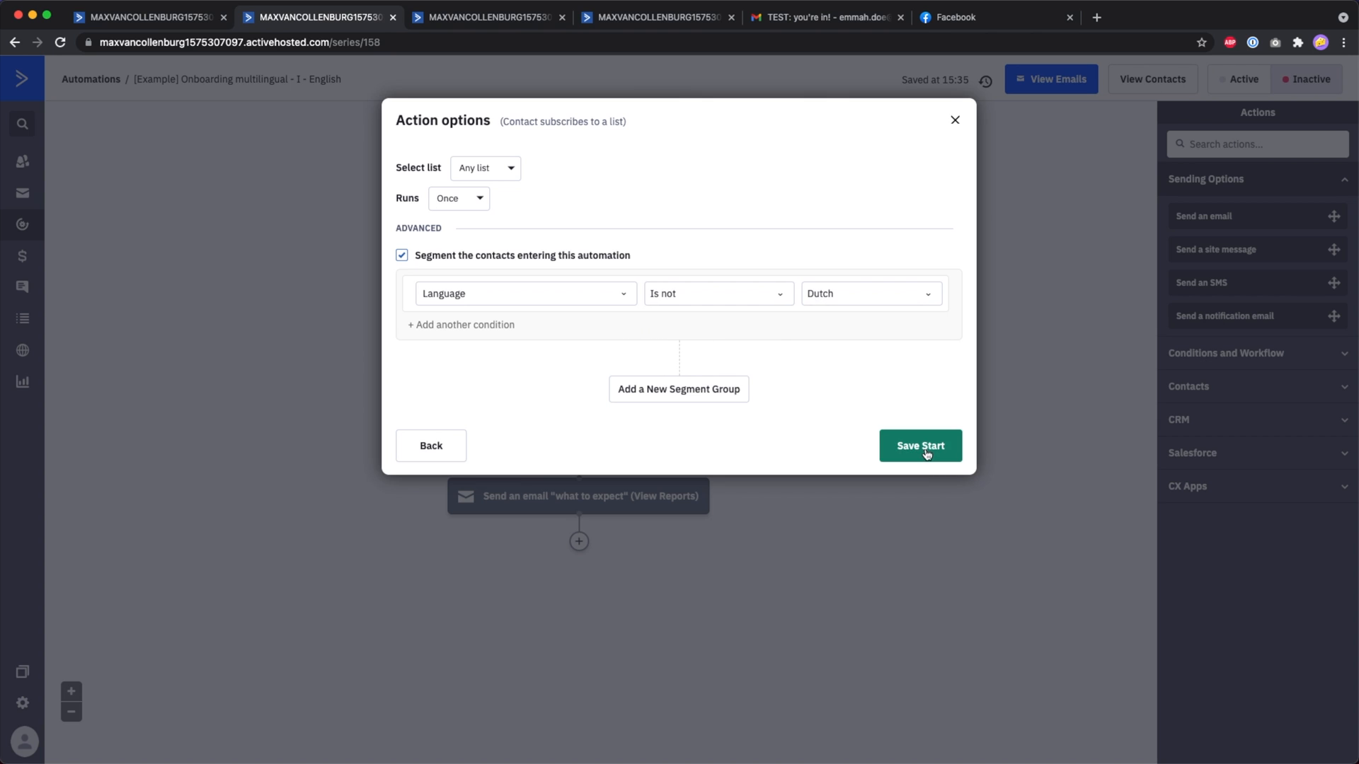
click(923, 448)
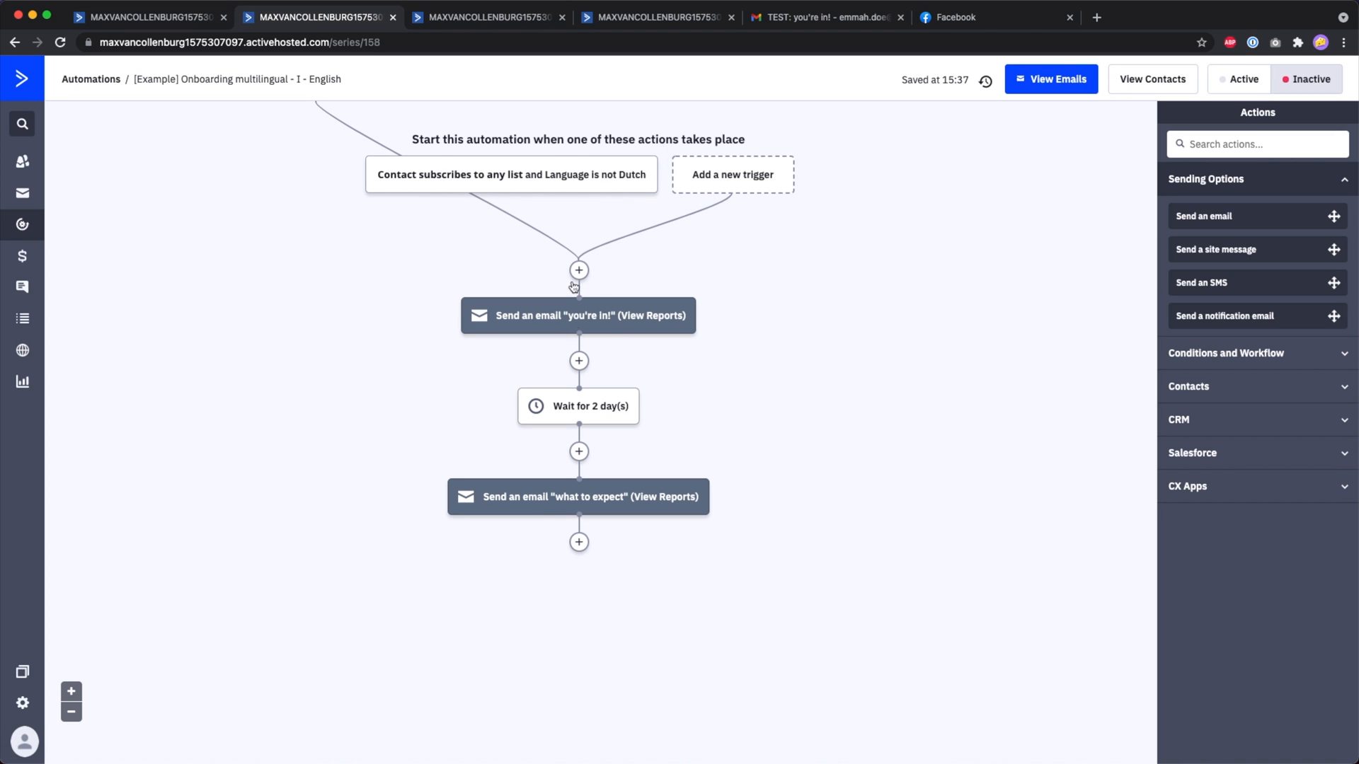
Change the trigger's segment condition to Language is Dutch.
click(598, 176)
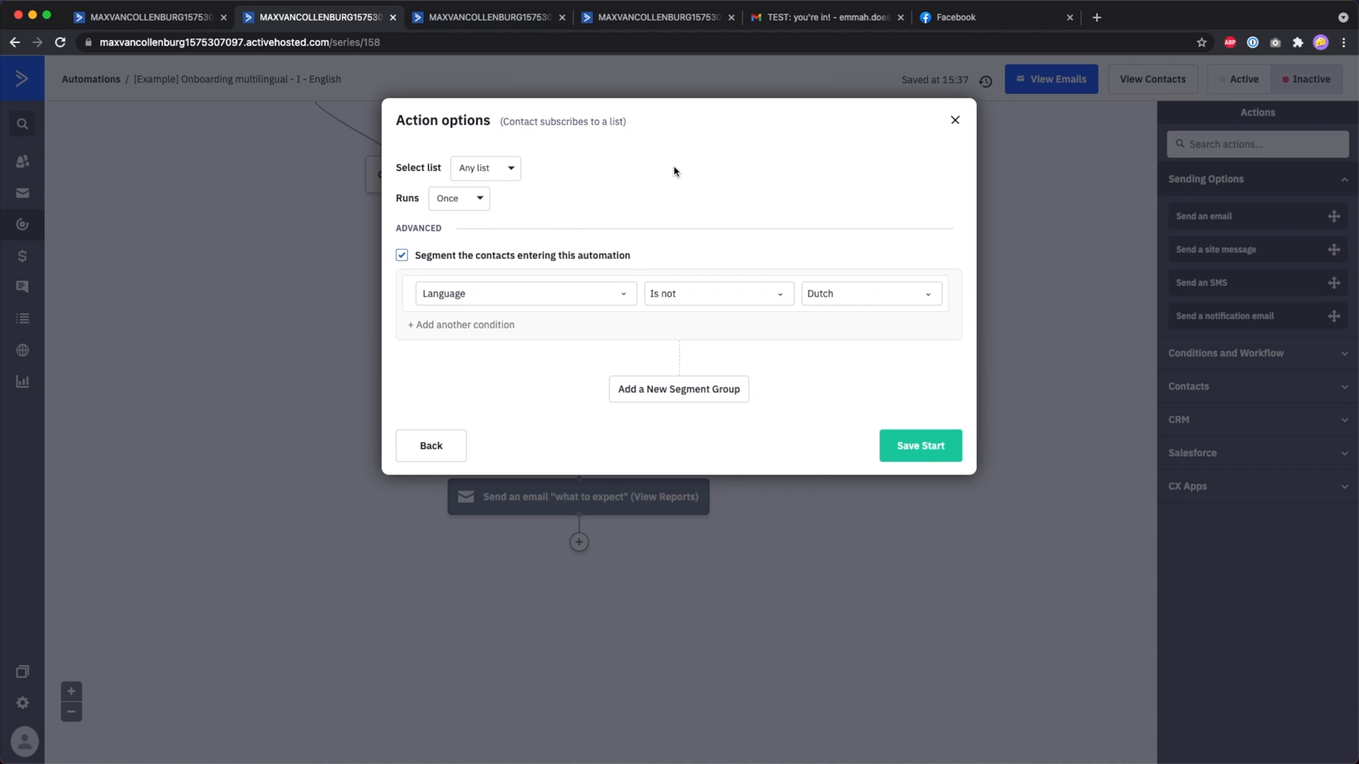
click(828, 294)
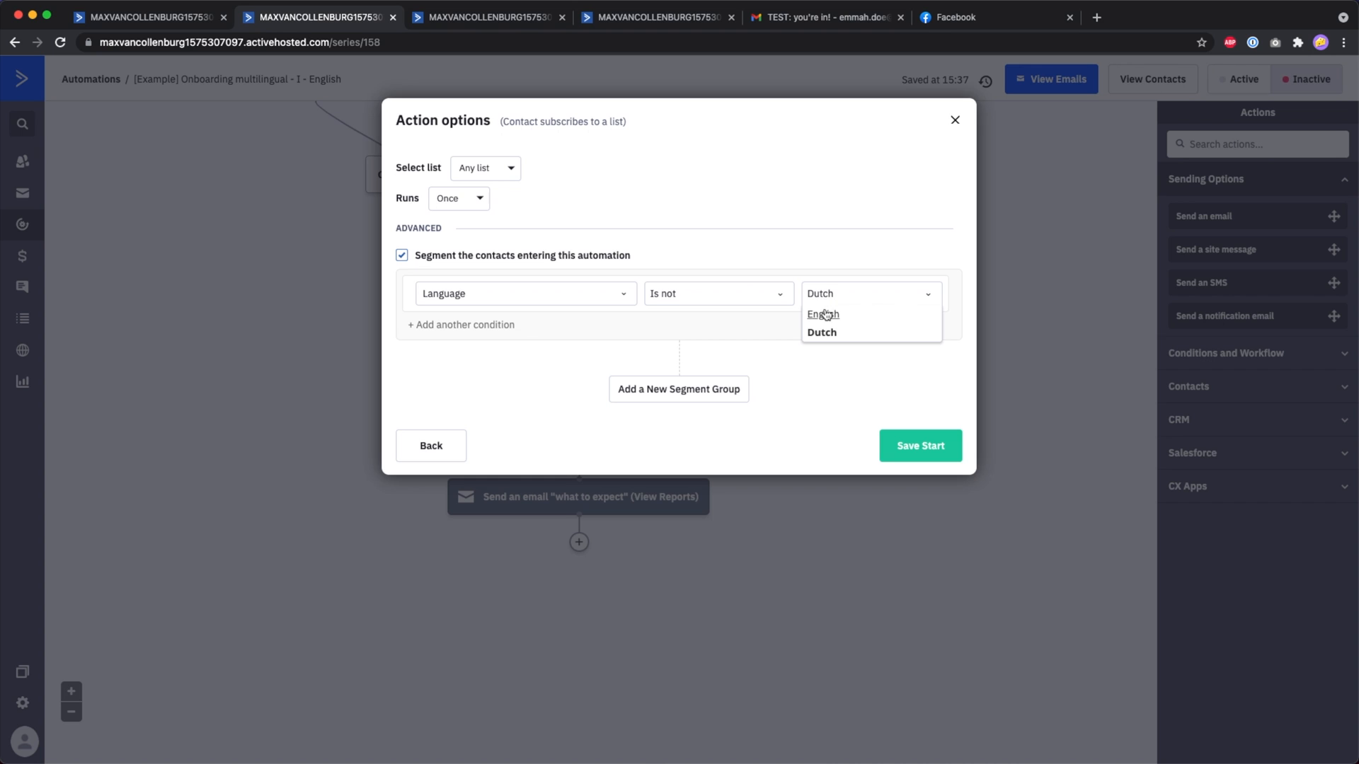
click(738, 303)
click(685, 313)
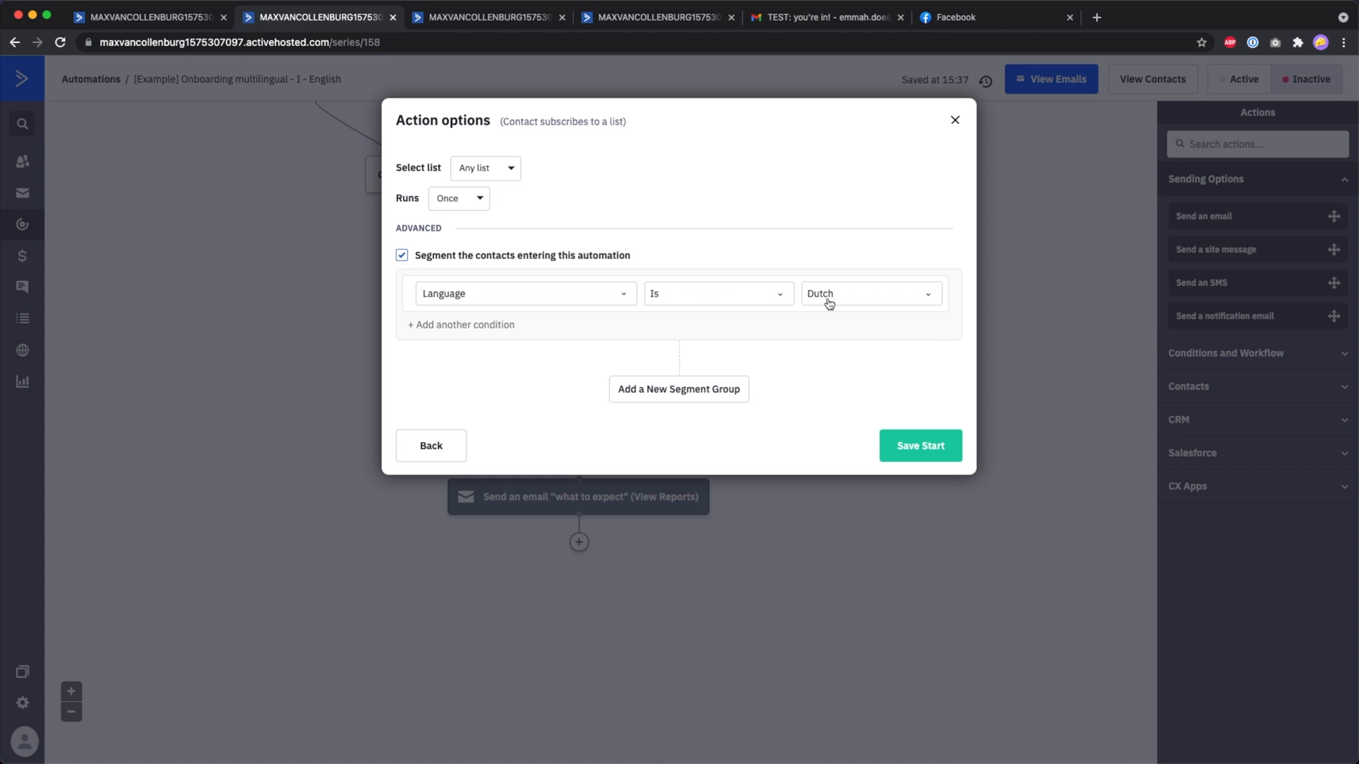